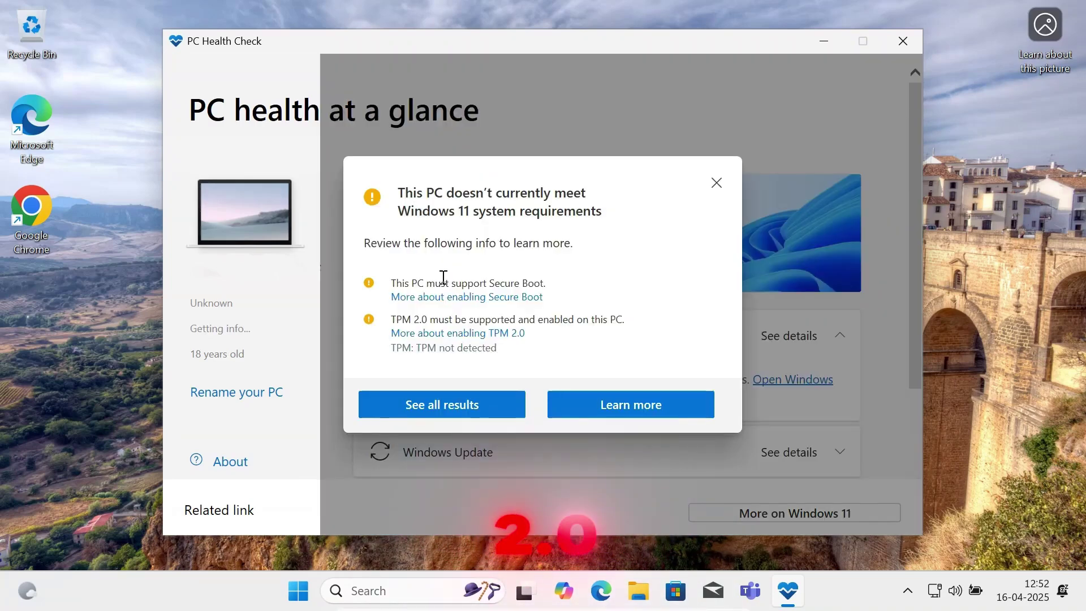
Highlight the Secure Boot, TPM 2.0 and requirements-not-met lines in the PC Health Check result
left_click_drag(390, 284, 546, 283)
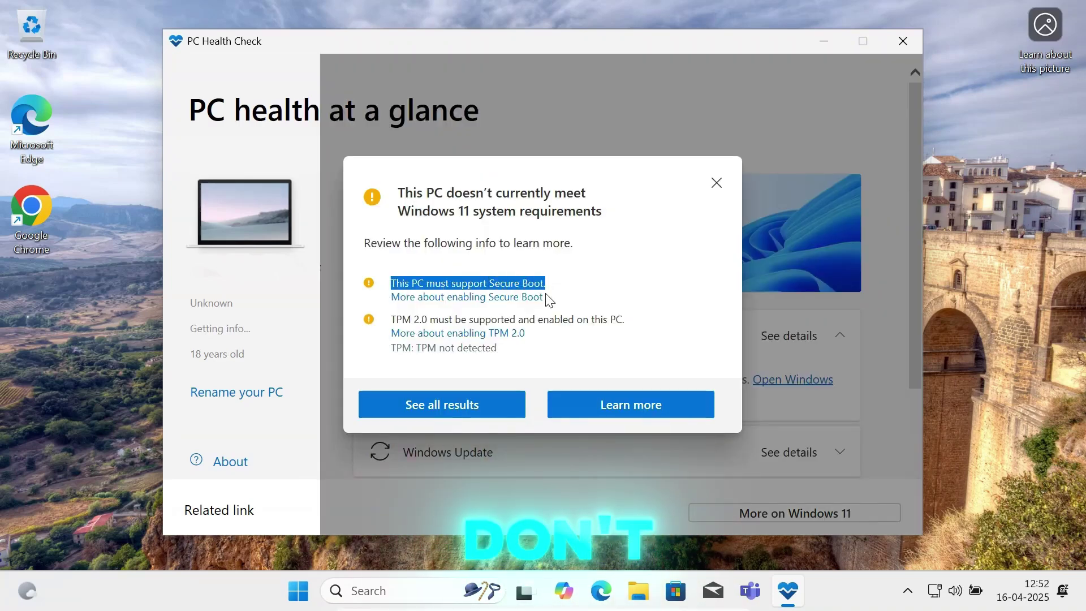
left_click_drag(391, 319, 629, 317)
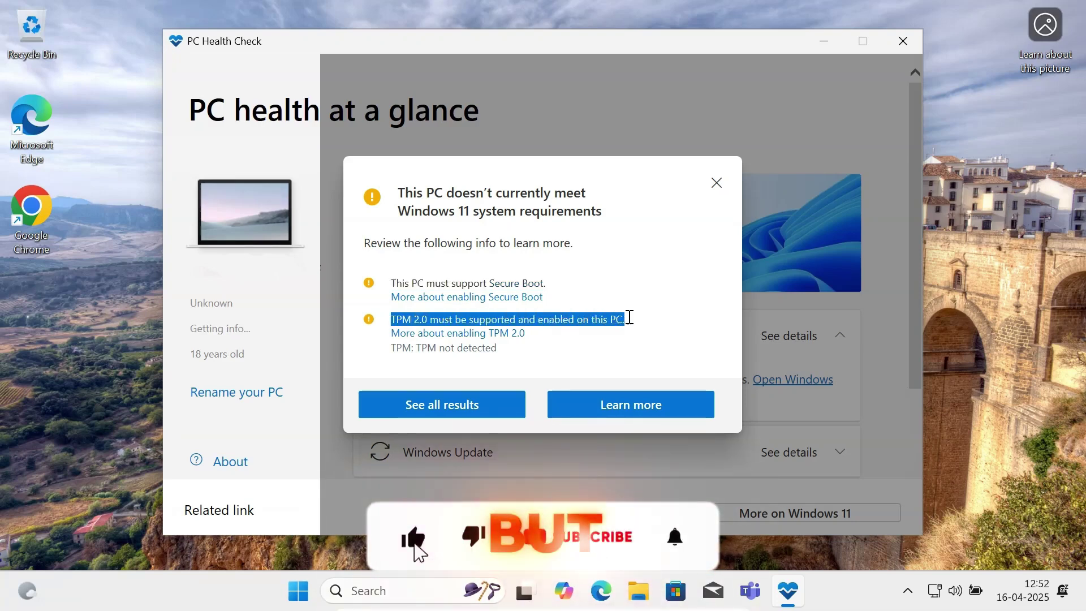
left_click(632, 320)
left_click_drag(398, 192, 618, 223)
left_click(619, 224)
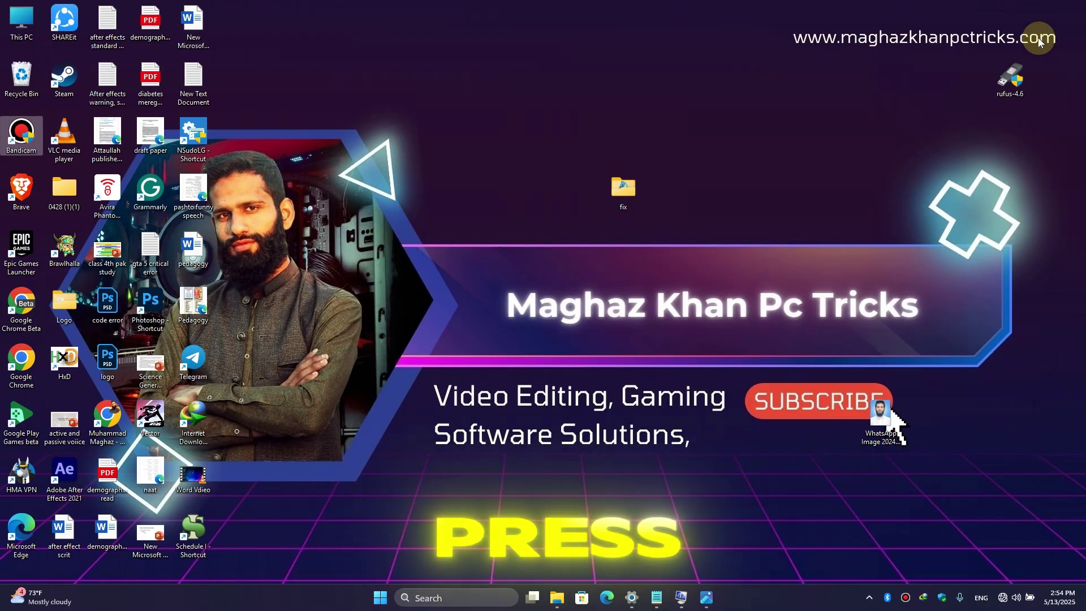
Launch System Information with msinfo32 from the Run box and maximize it
key("super+r")
type("msinf")
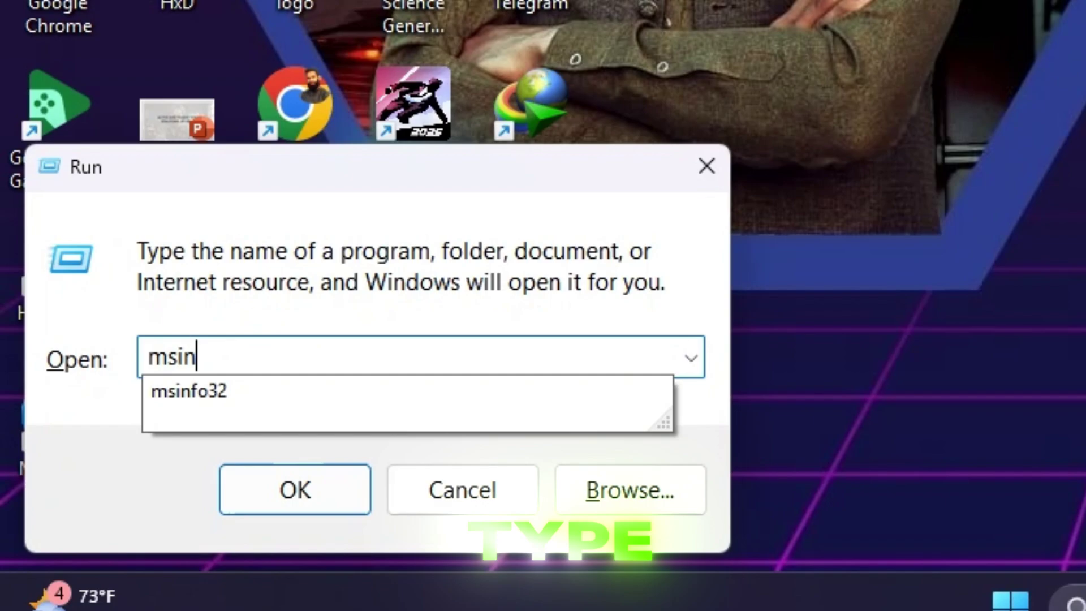
type("o32")
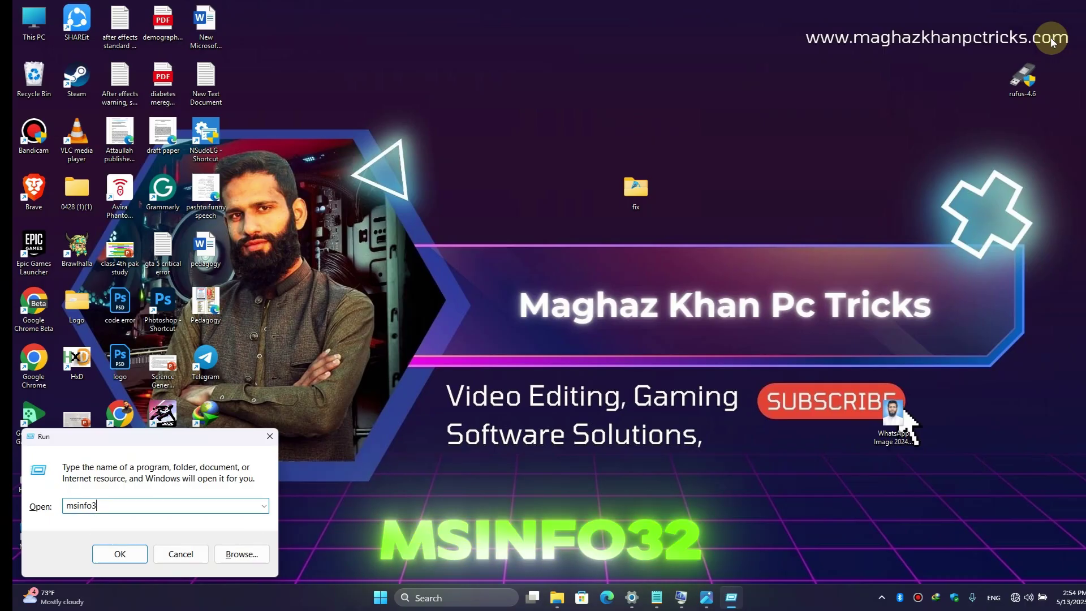
key("Return")
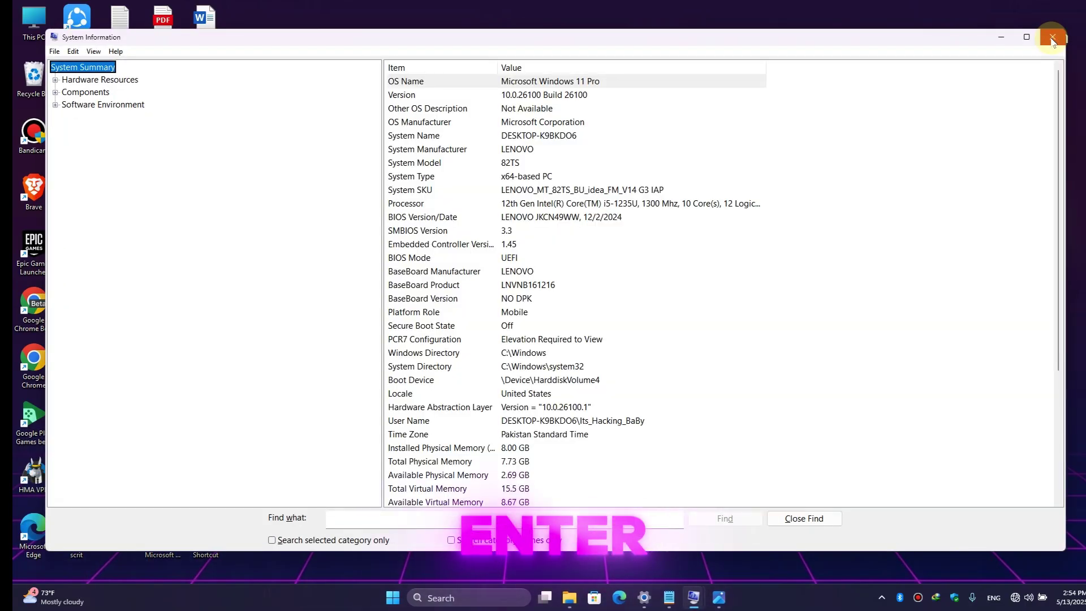
left_click(1027, 36)
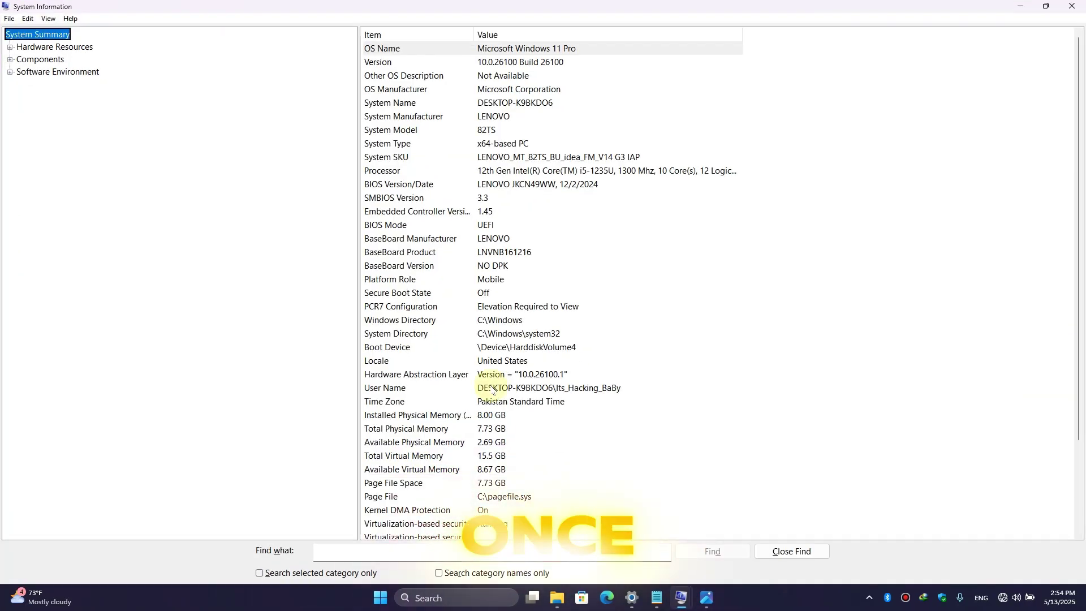
Find Secure Boot State in the System Summary and confirm it reads Off
scroll(661, 475, "down", 3)
left_click(700, 389)
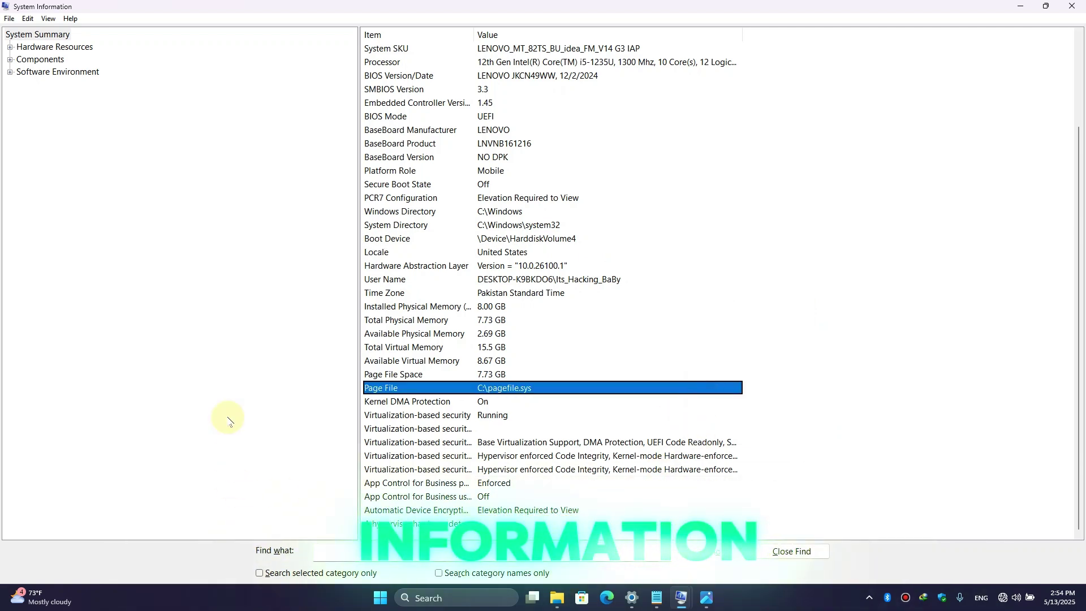
left_click(216, 356)
left_click(468, 184)
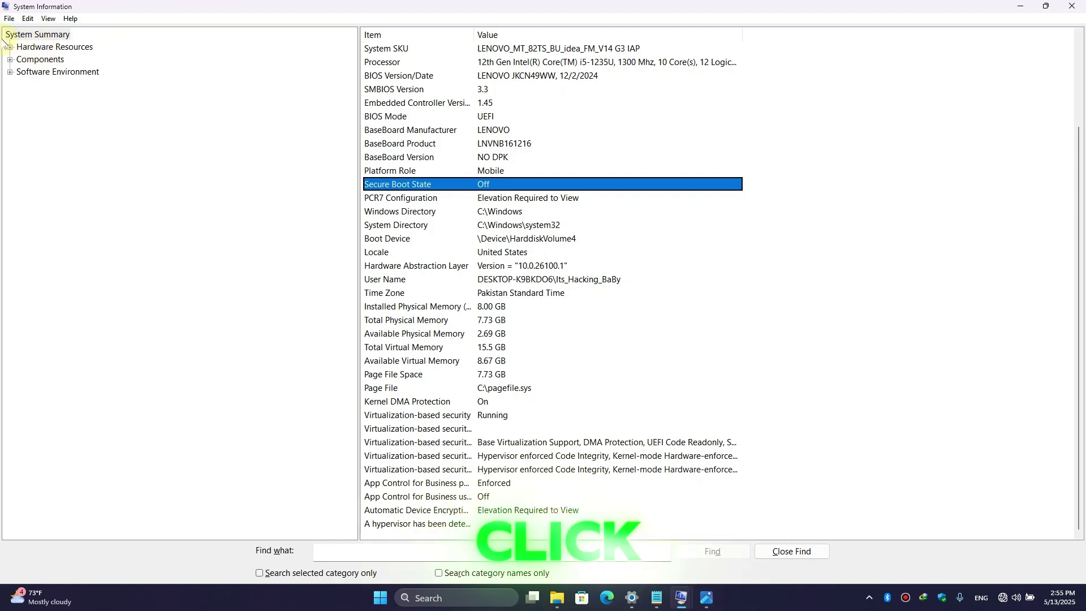
Open Hardware Resources > Memory and locate Trusted Platform Module 2.0 with status OK
left_click(10, 47)
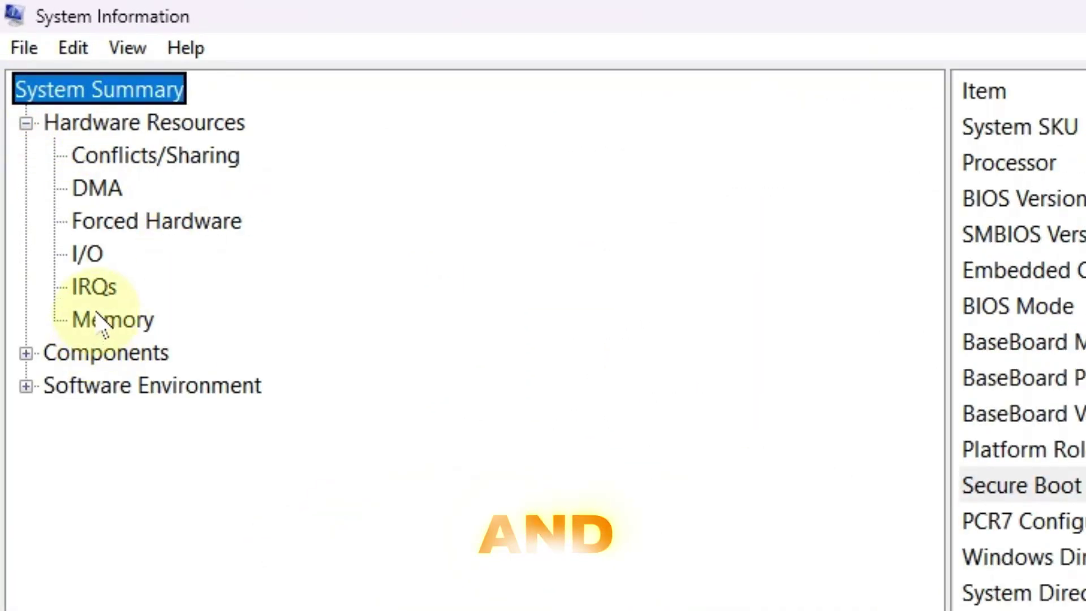
left_click(99, 320)
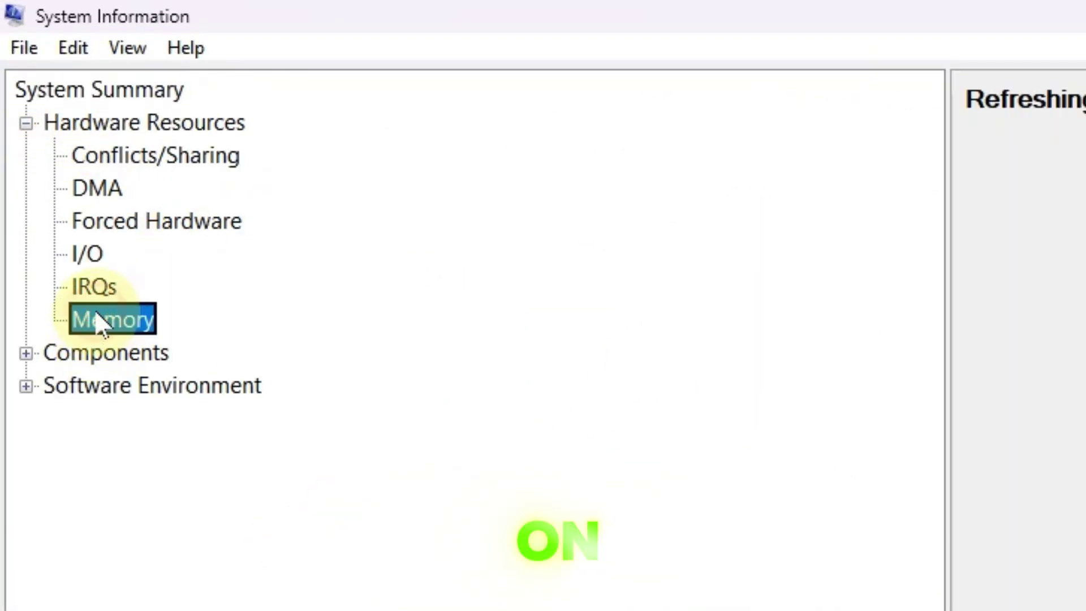
left_click(494, 281)
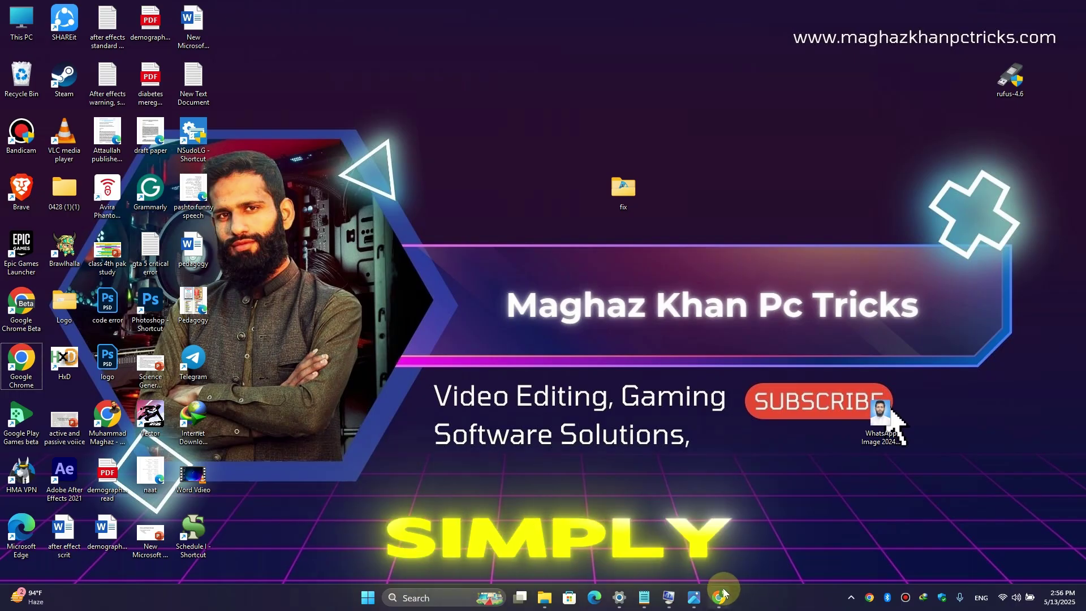
Search Google for 'download windows 11' and open Microsoft's Download Windows 11 page
left_click(722, 595)
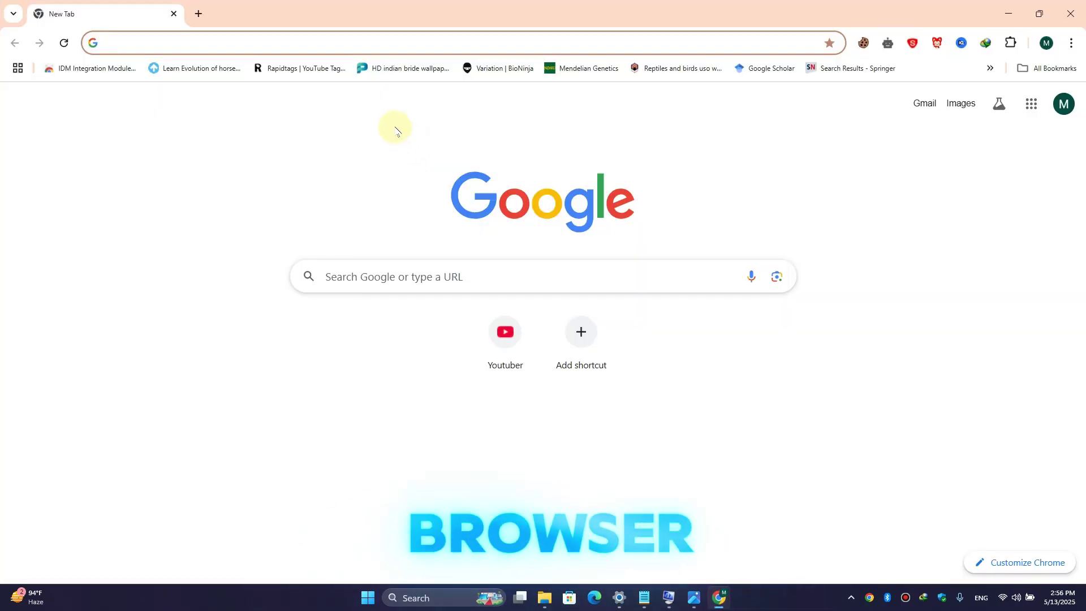
type("download ")
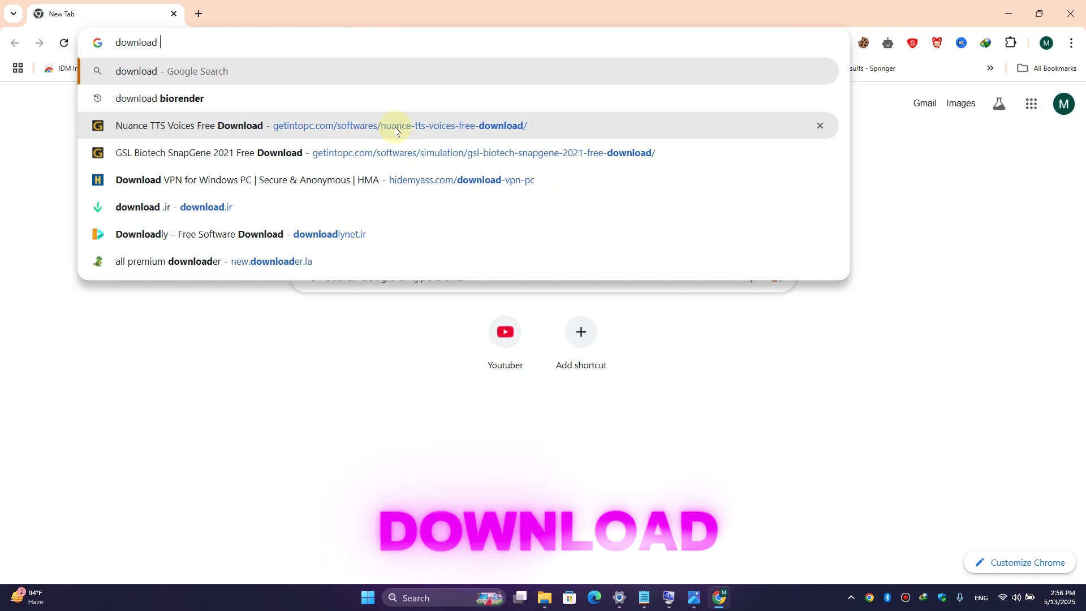
type("windows 11")
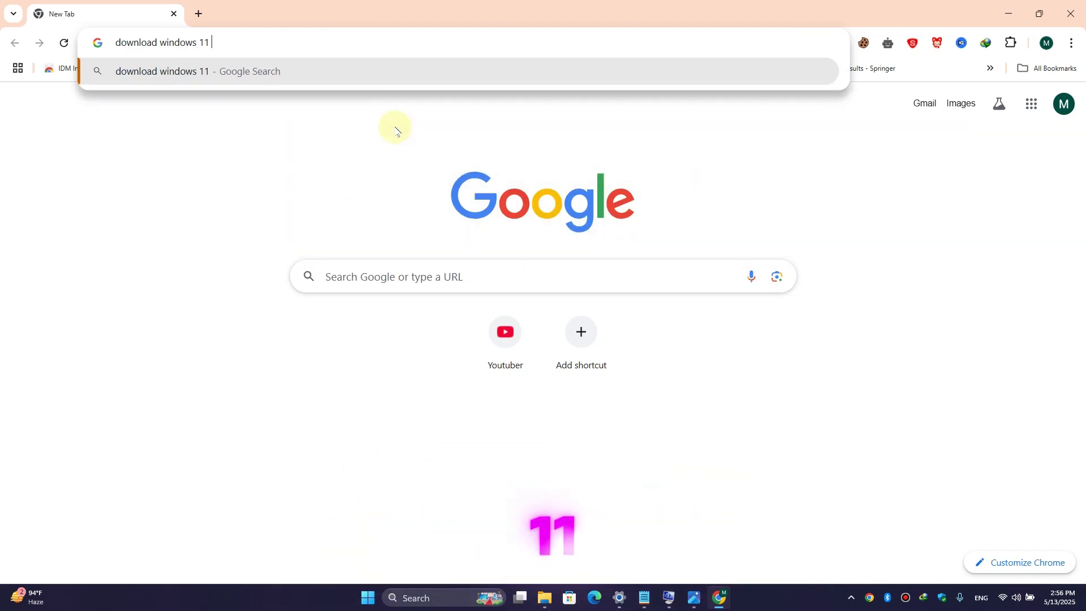
key("Return")
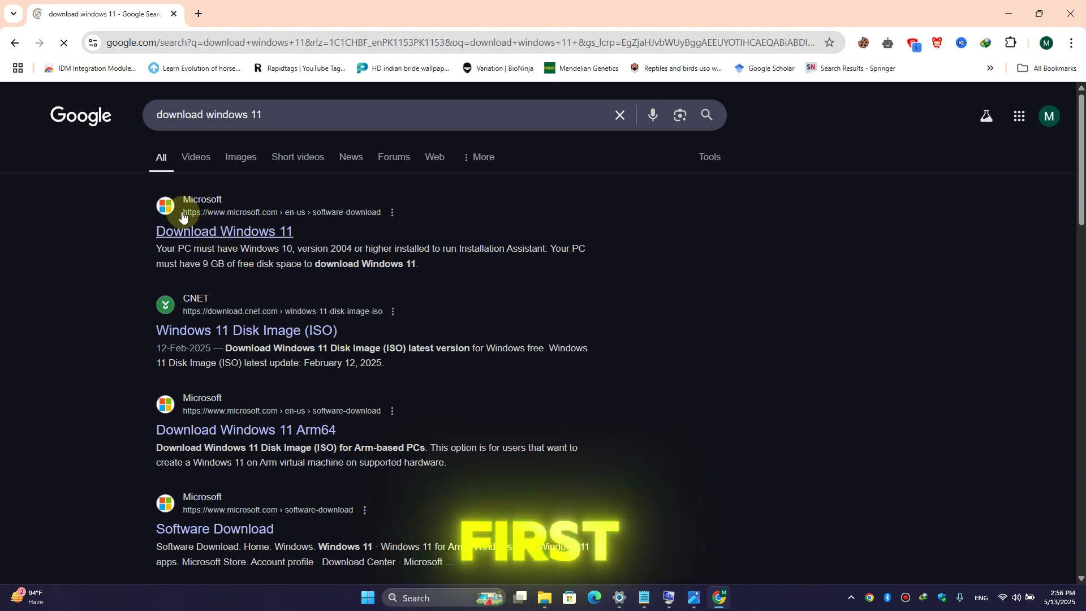
left_click(212, 228)
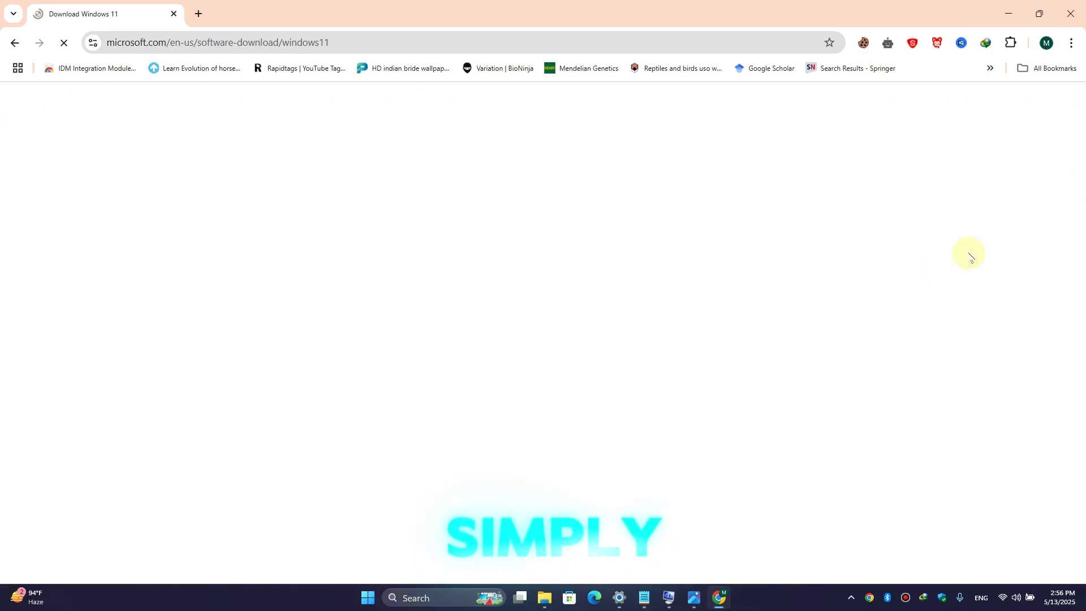
Select the Windows 11 multi-edition ISO for x64 devices and request the download
scroll(1077, 260, "down", 13)
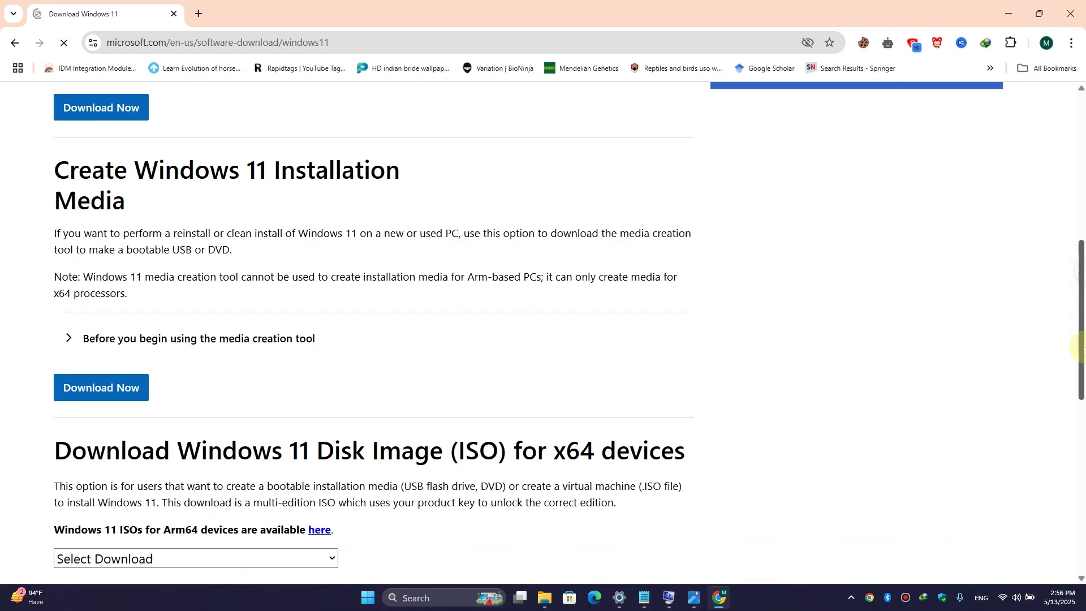
left_click(134, 273)
left_click(118, 319)
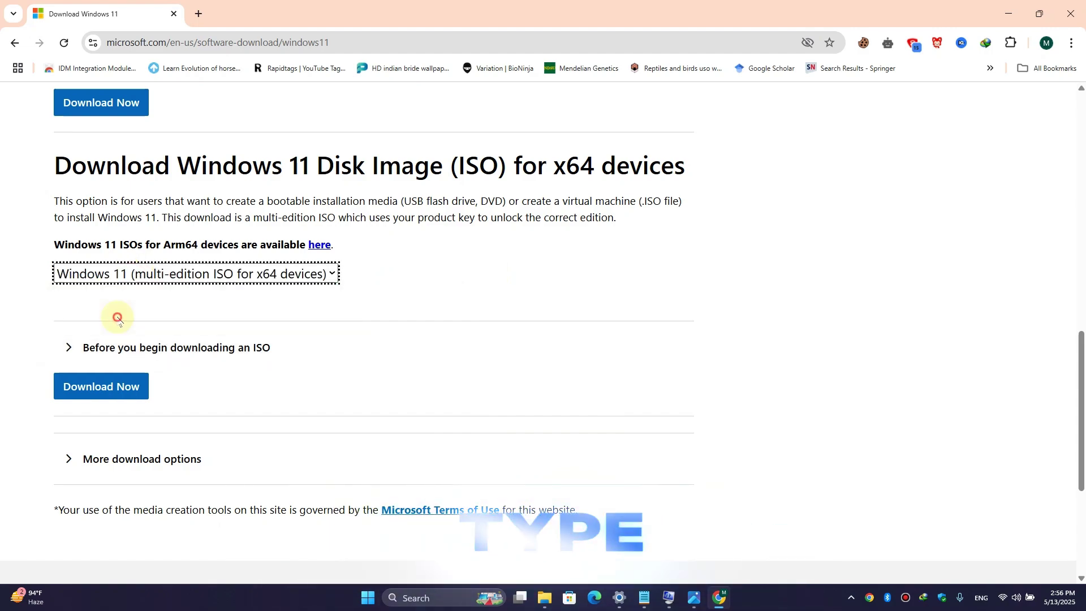
left_click(68, 349)
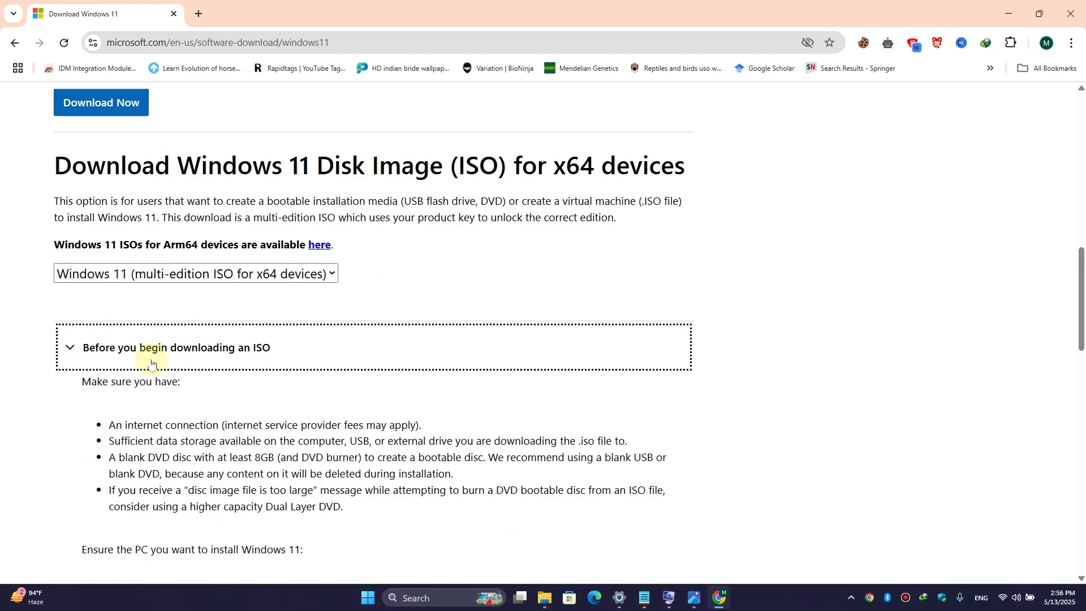
scroll(224, 350, "down", 7)
scroll(223, 340, "down", 10)
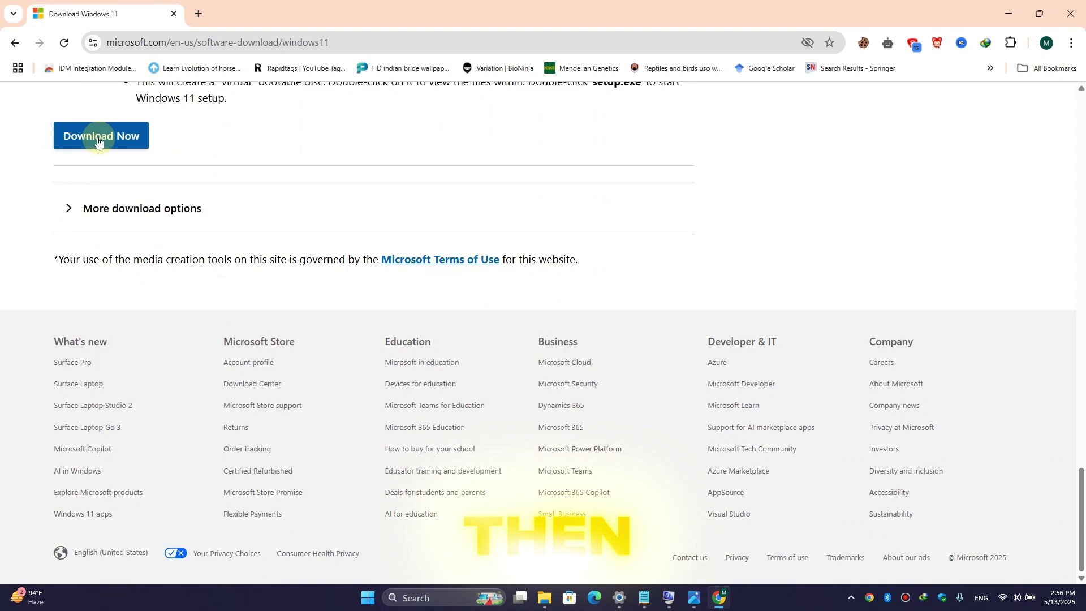
left_click(102, 141)
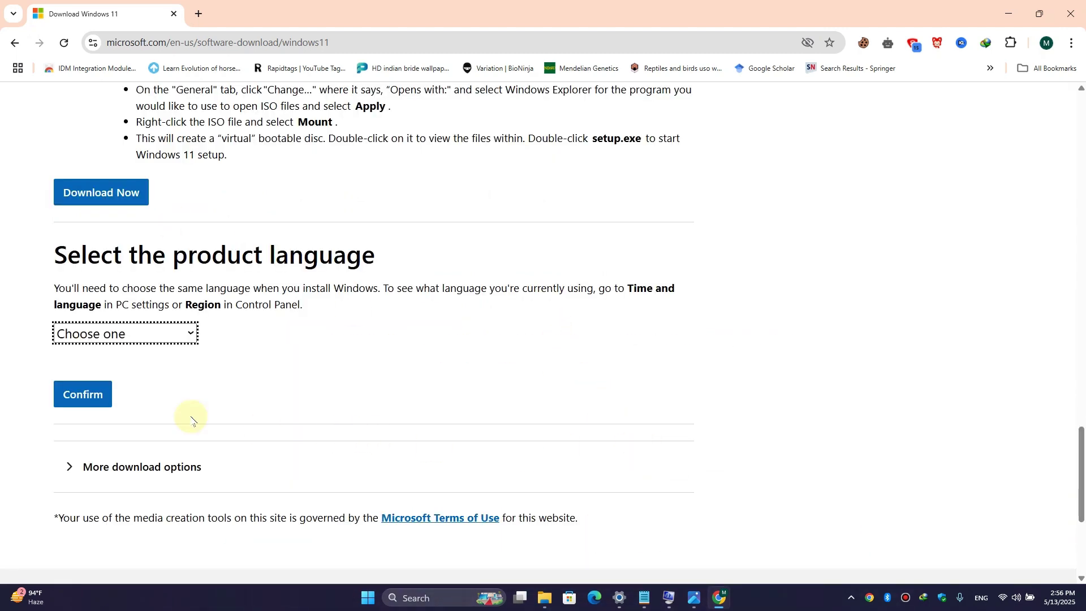
Choose English (United States) as the product language and confirm it
left_click(82, 404)
left_click(135, 352)
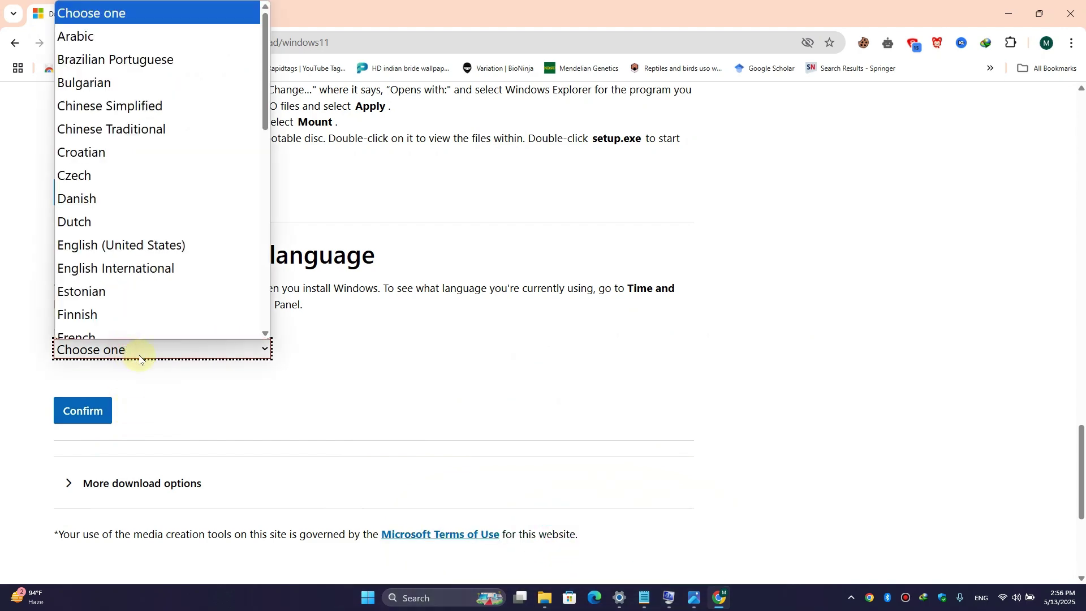
left_click(137, 242)
left_click(82, 411)
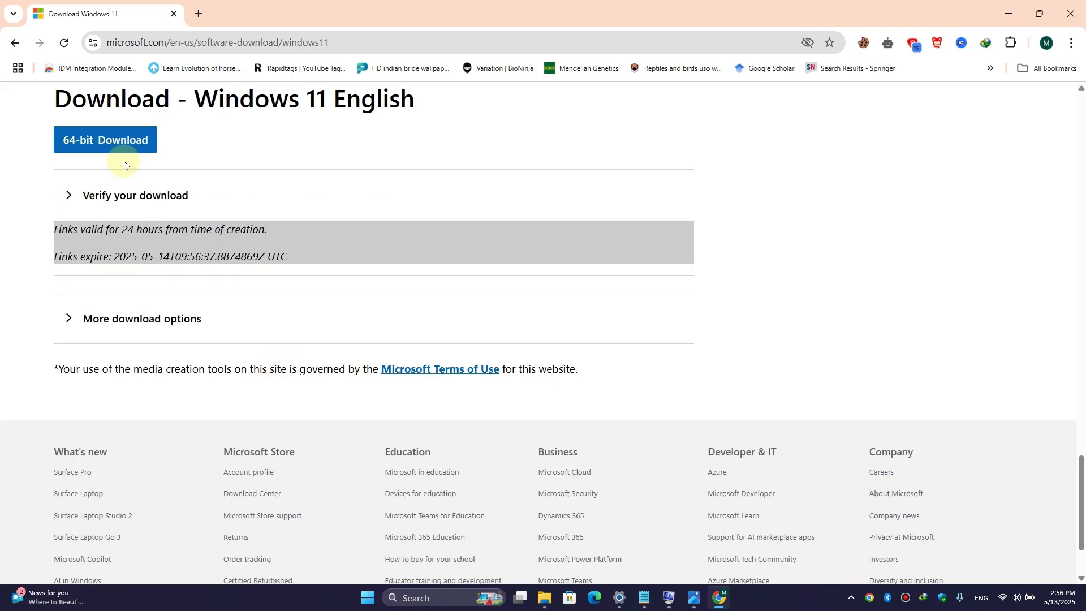
Start the 64-bit download, review and dismiss IDM's 5.41 GB Win11_24H2_English_x64.iso prompt, open a new tab
left_click(109, 142)
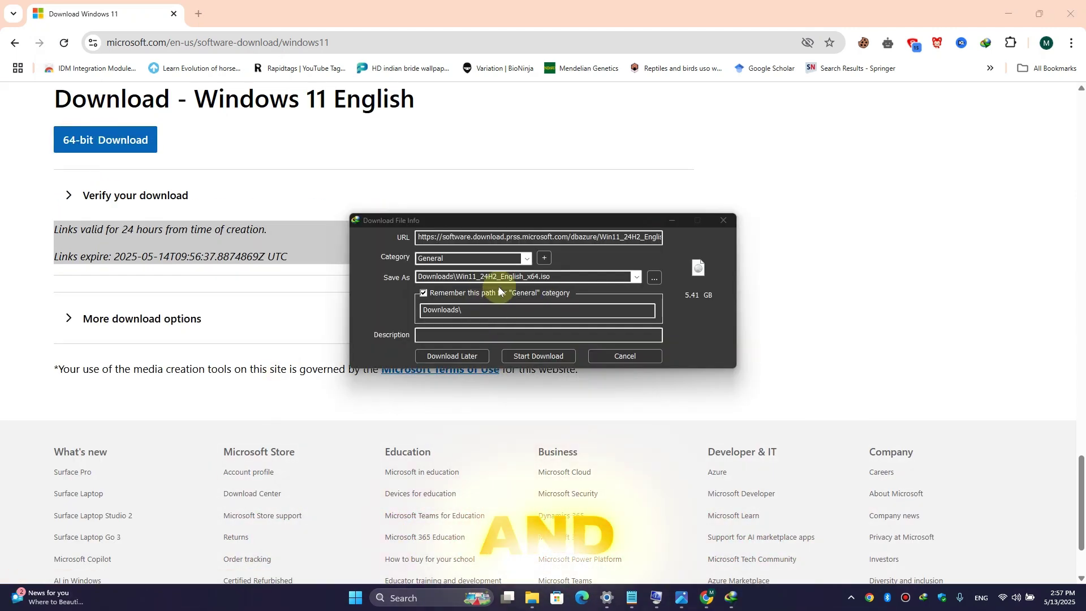
left_click(486, 278)
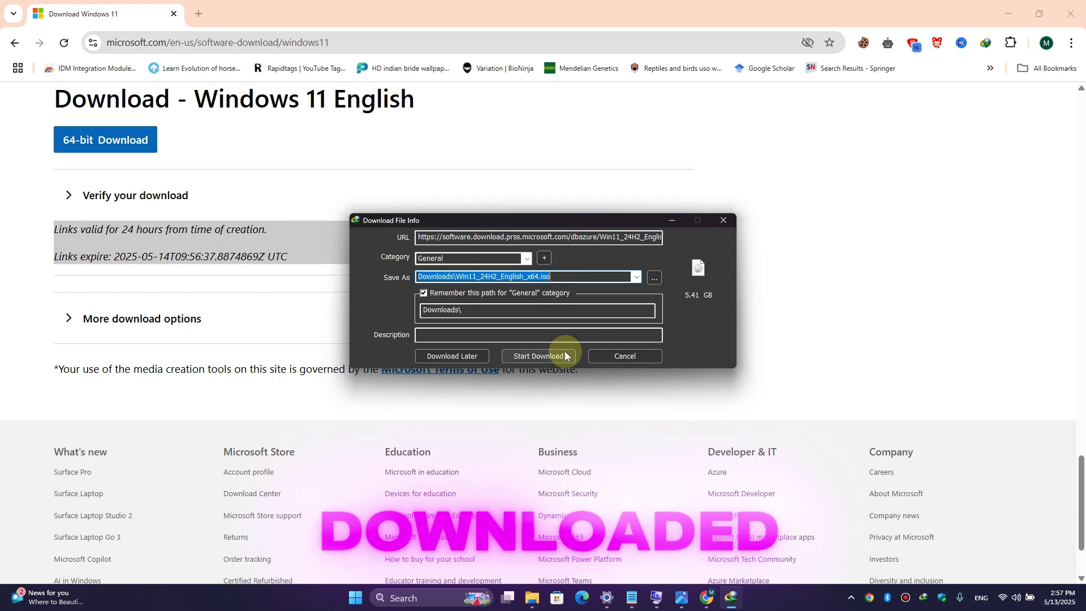
left_click_drag(590, 225, 490, 215)
left_click(623, 209)
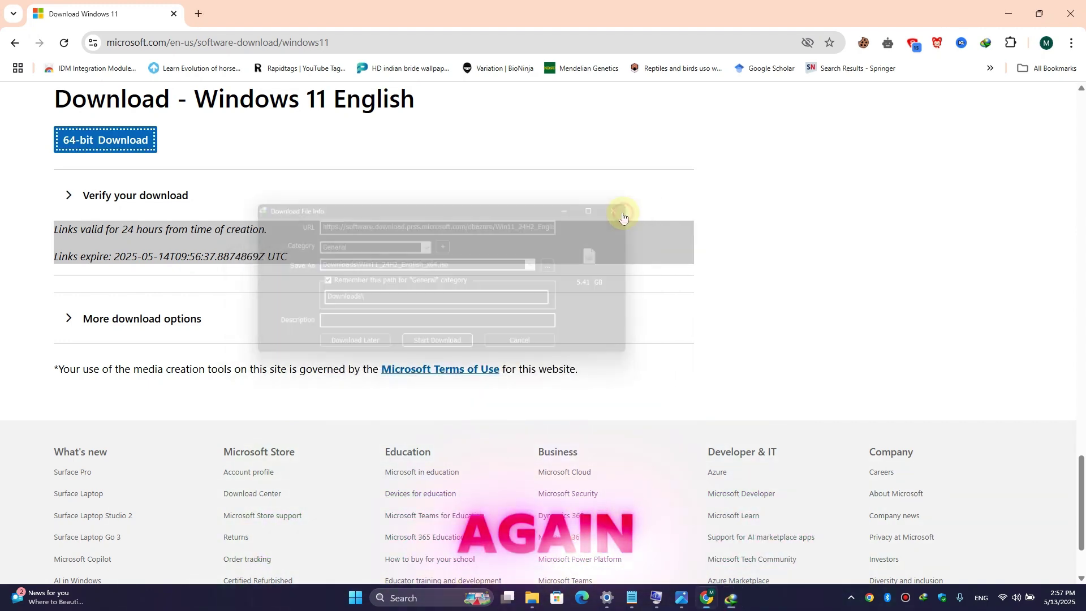
left_click(197, 14)
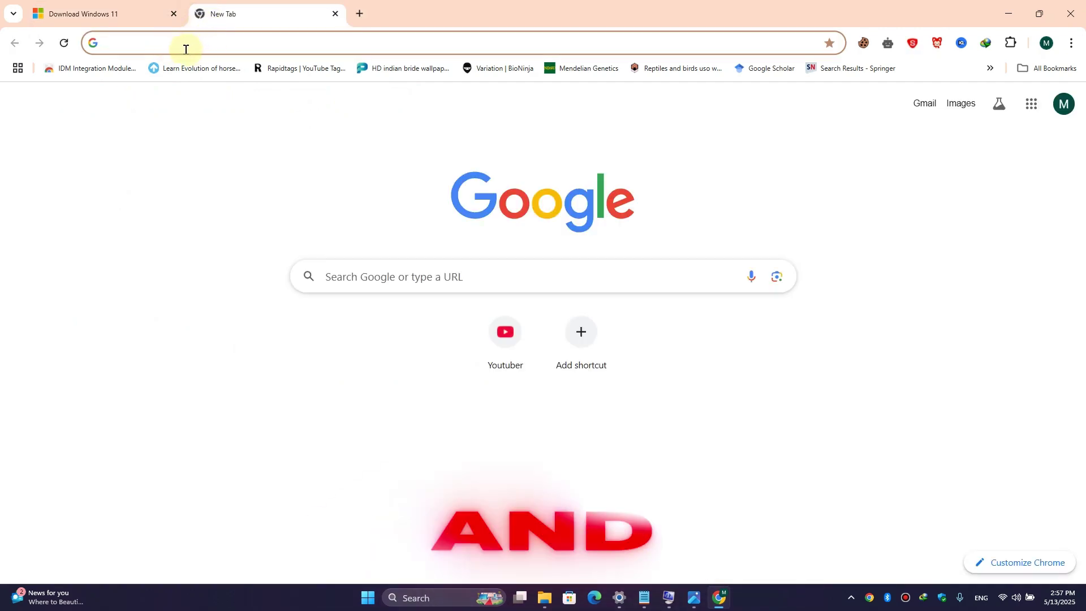
Search 'rufus download', go to rufus.ie, and download the rufus-4.7.exe release
type("rufus ")
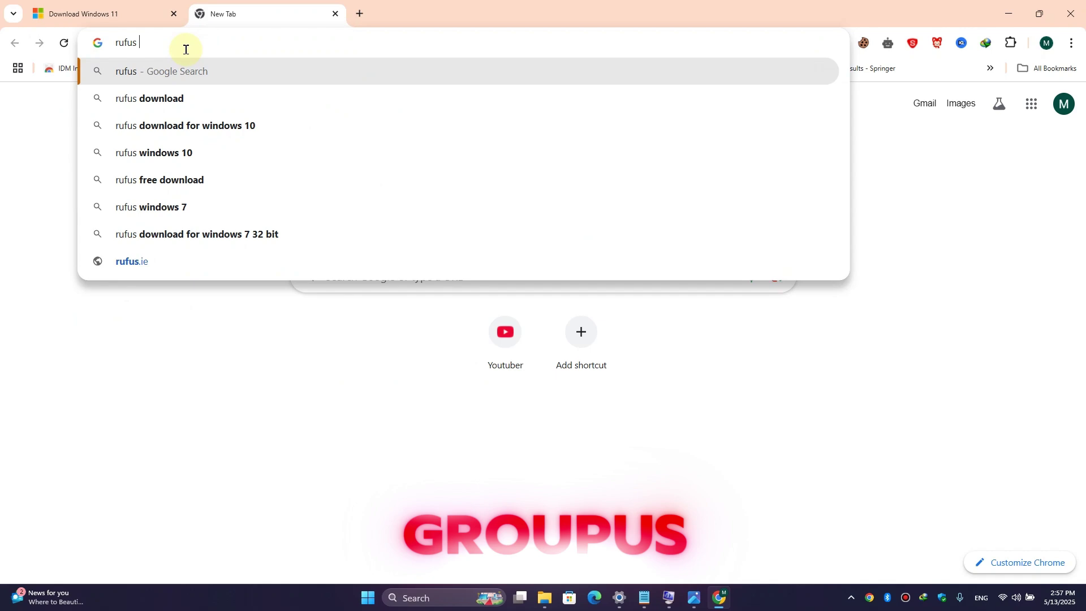
type("download")
key("Return")
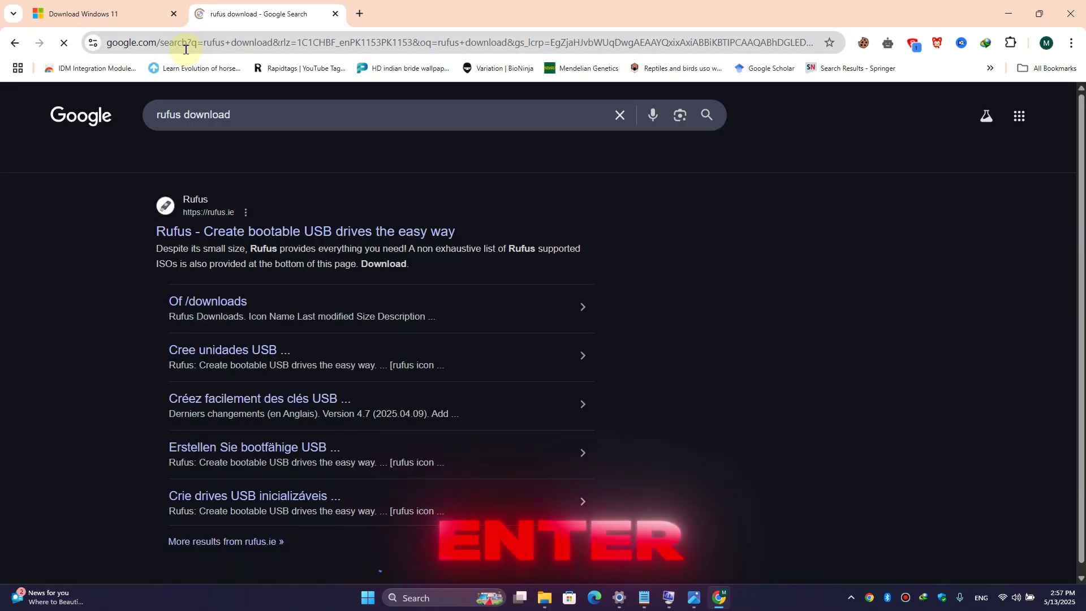
left_click(206, 209)
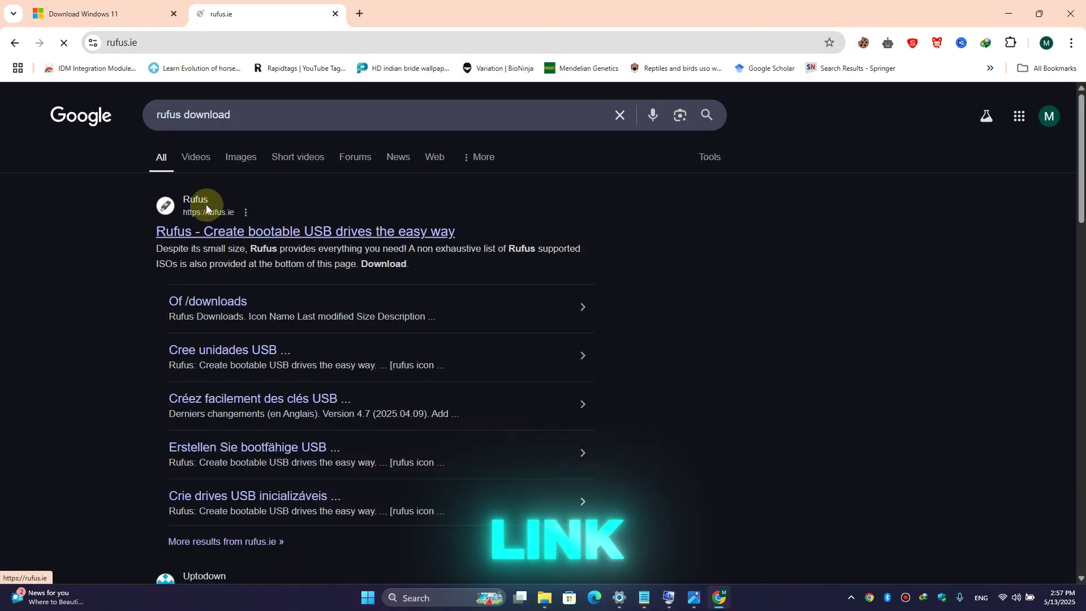
scroll(1080, 235, "down", 8)
left_click_drag(1080, 236, 1080, 247)
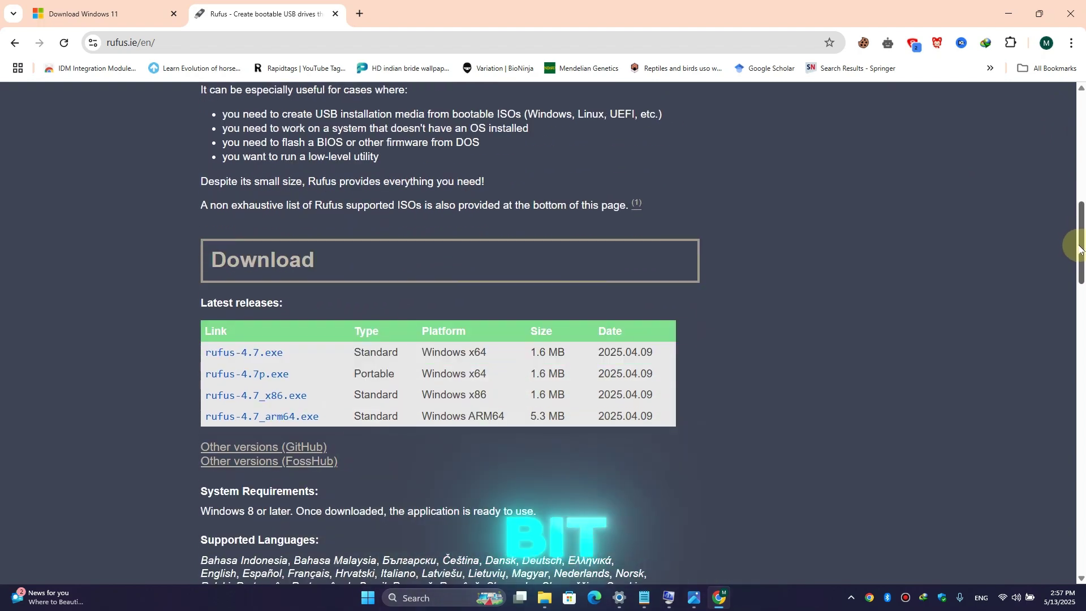
left_click(247, 356)
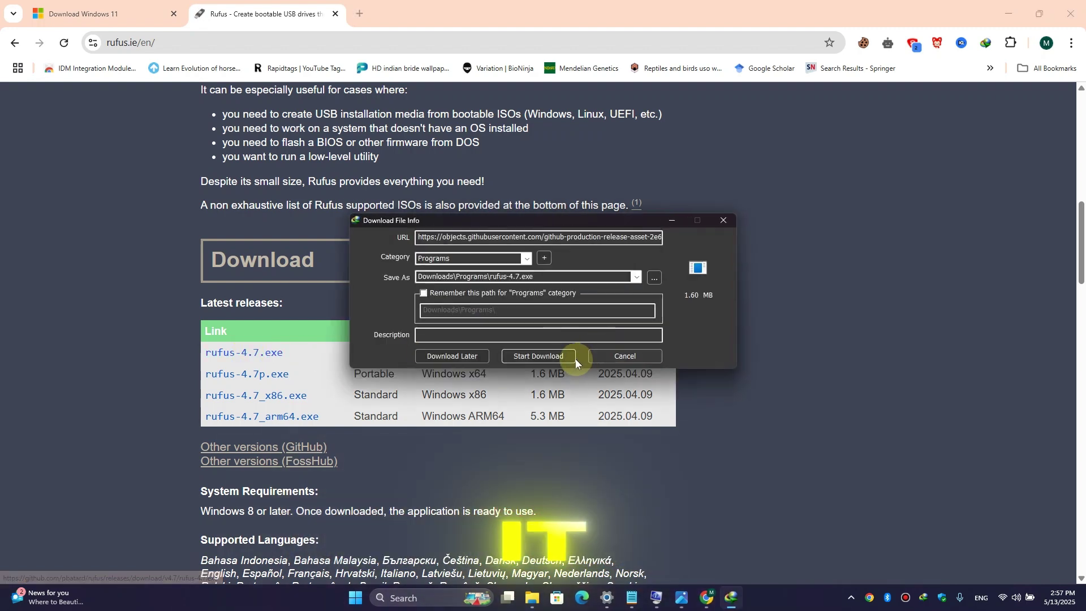
Download rufus-4.7 and run it from its folder, allowing the permission prompt
left_click(552, 359)
left_click(569, 341)
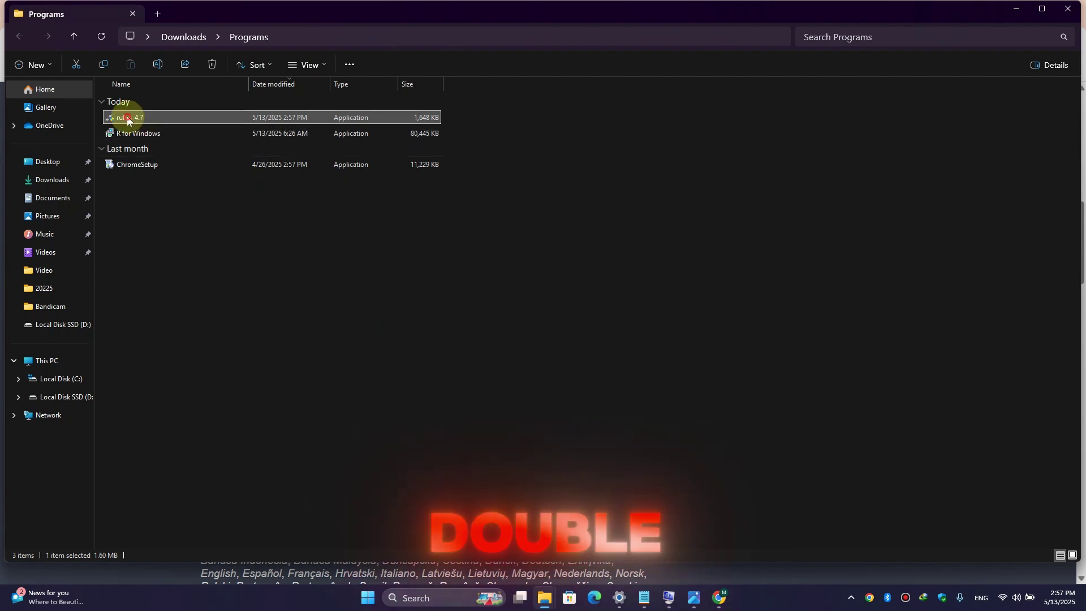
double_click(128, 120)
left_click(495, 405)
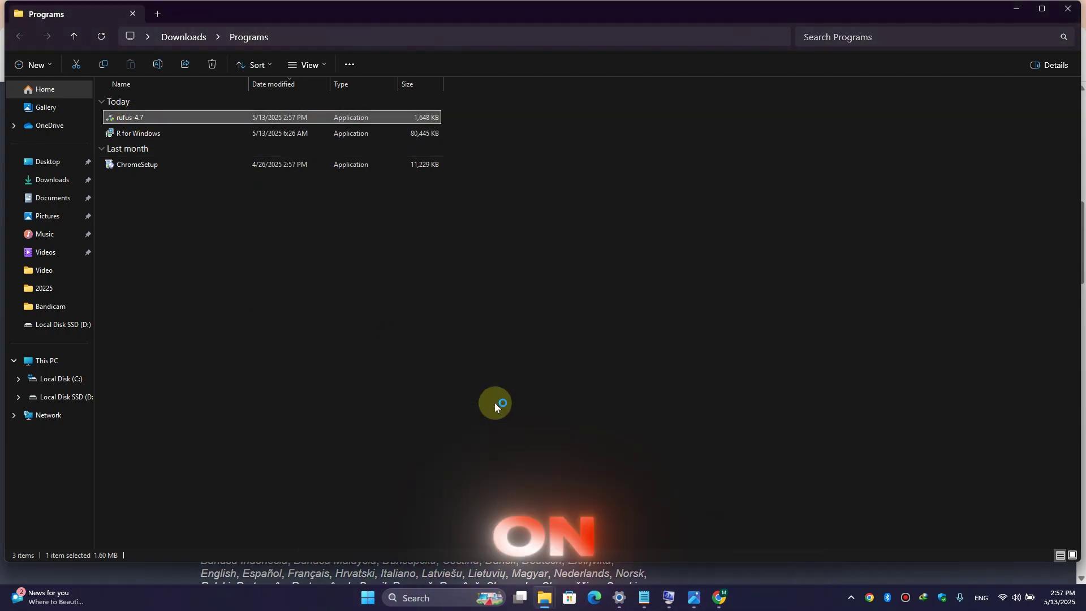
Check the 14.8 GB WIN10X64IE (E:) USB drive in This PC, then minimize Explorer
left_click(46, 360)
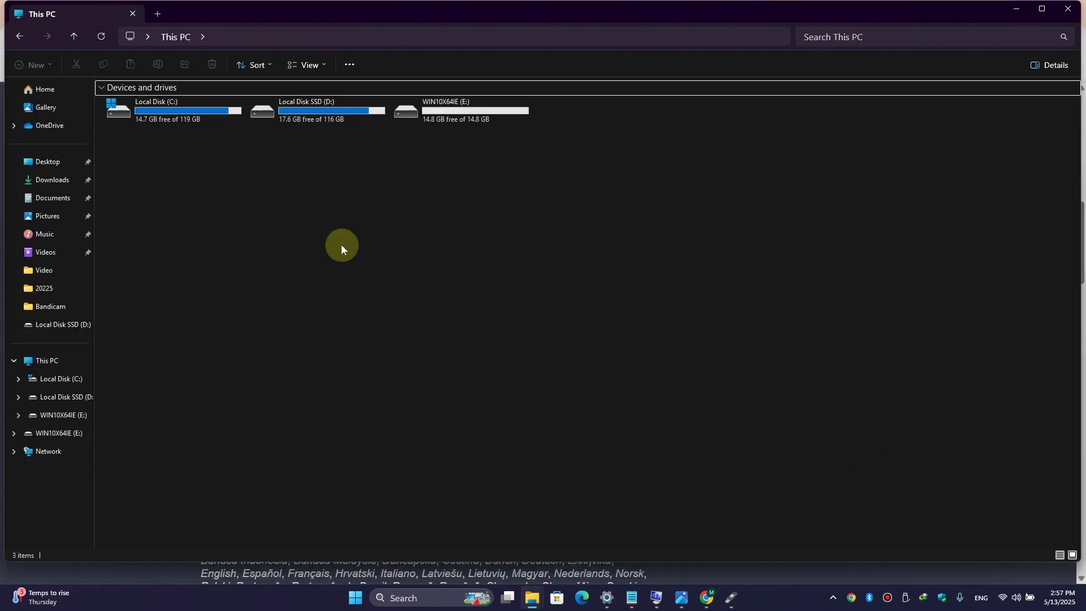
left_click(476, 115)
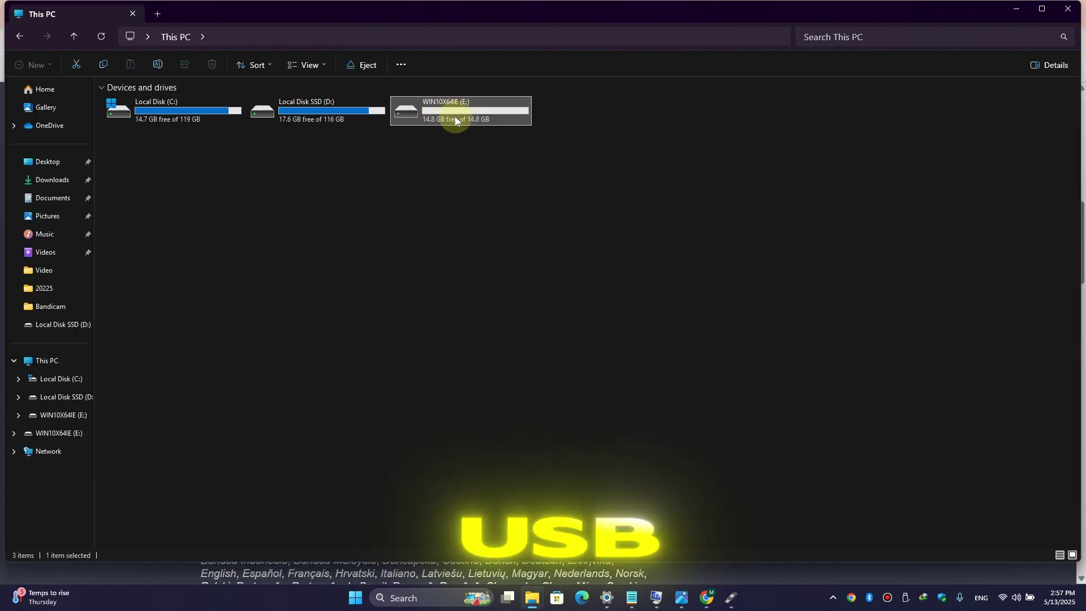
left_click(1009, 10)
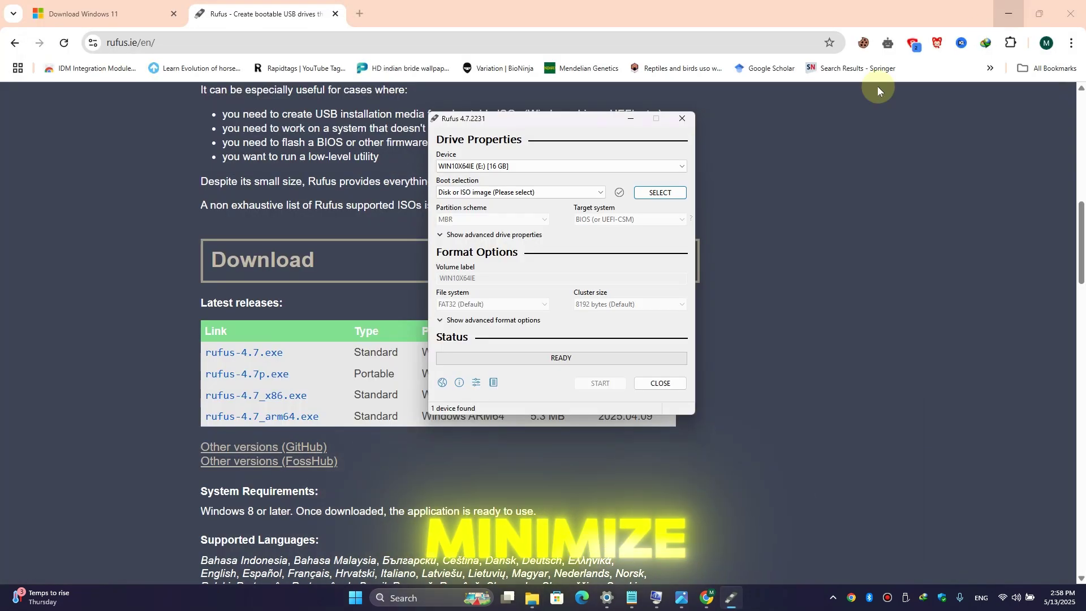
Load the 'windows 11 24 H2' ISO from Local Disk SSD (D:) as Rufus's boot image
left_click(1016, 8)
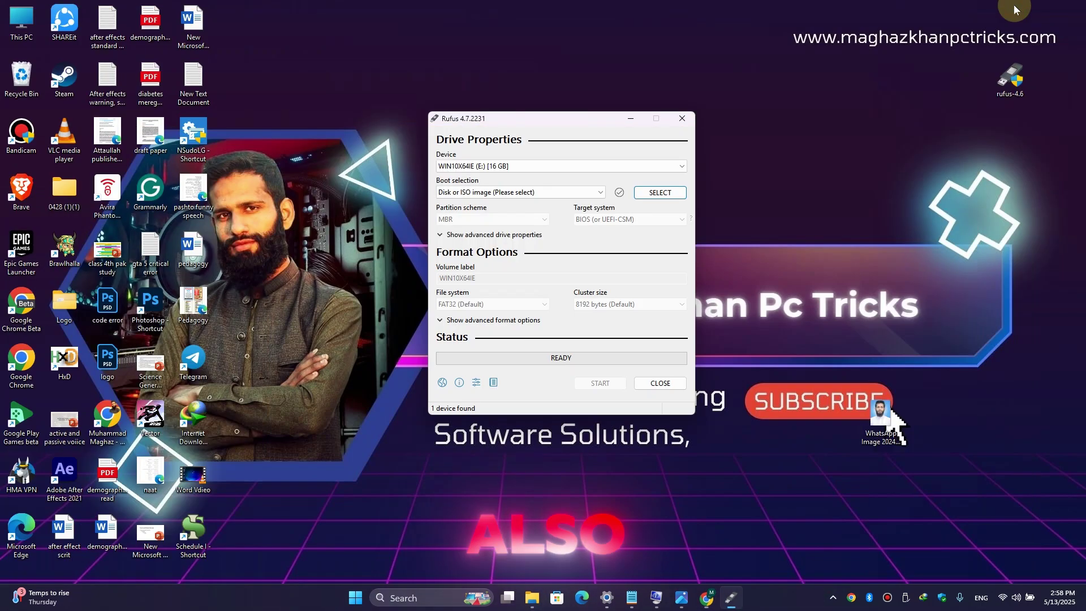
left_click(669, 192)
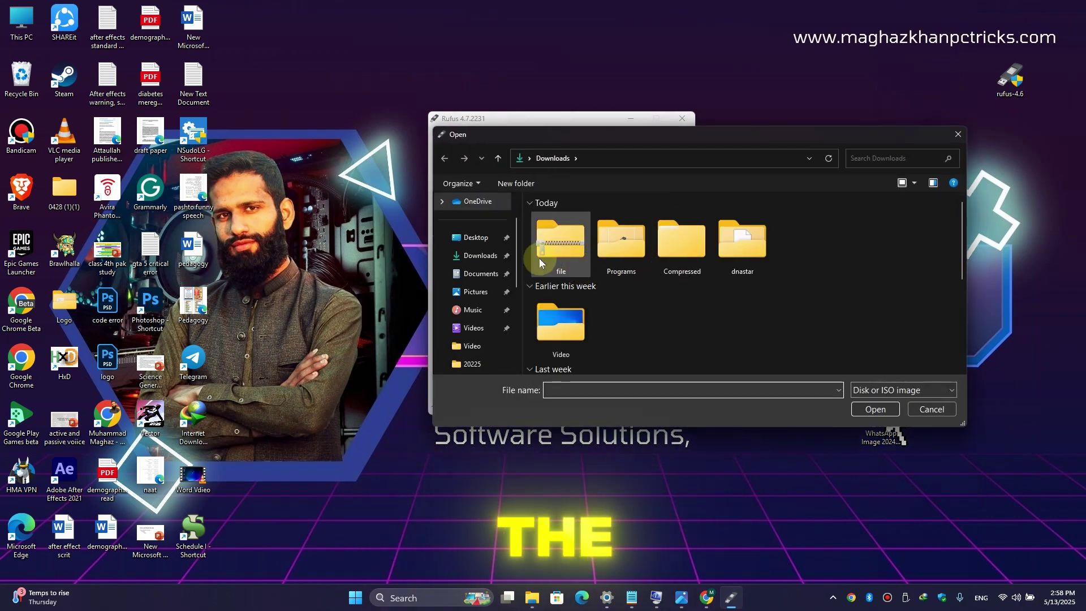
left_click_drag(518, 243, 497, 340)
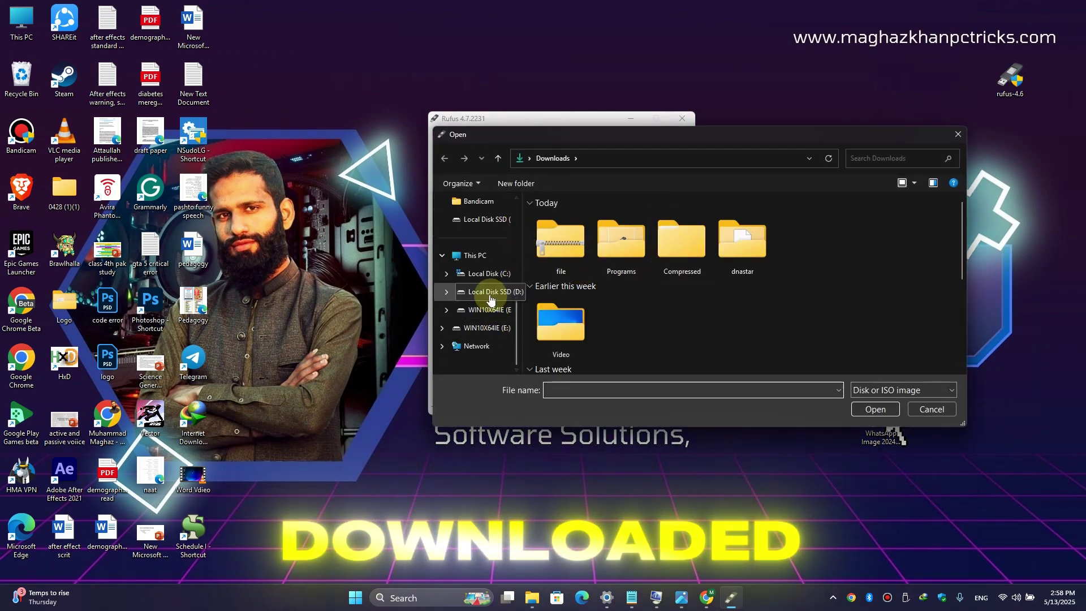
left_click(487, 292)
left_click_drag(960, 220, 956, 342)
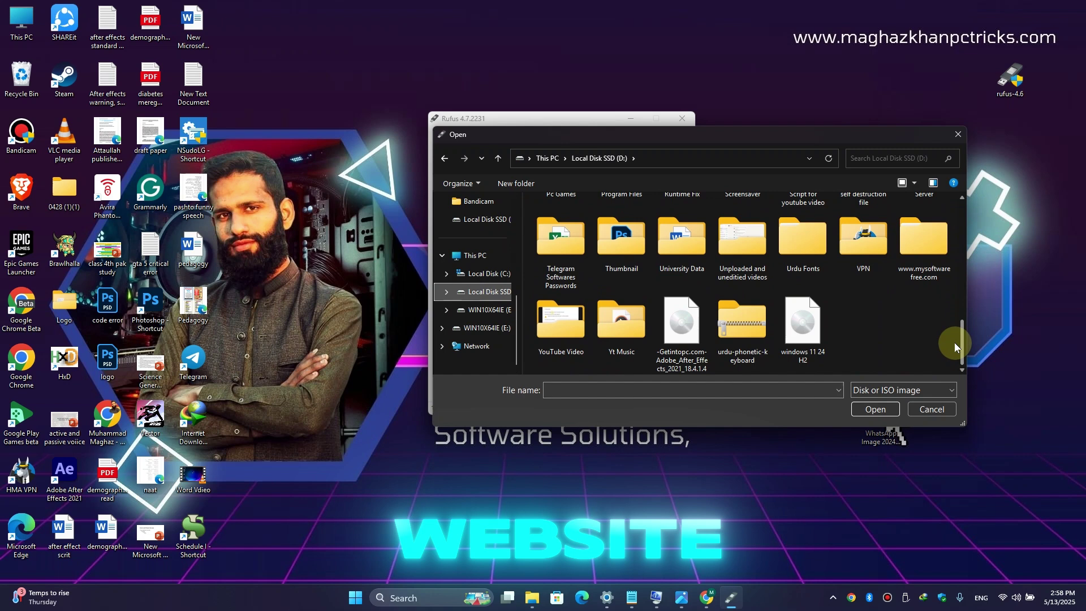
left_click(812, 343)
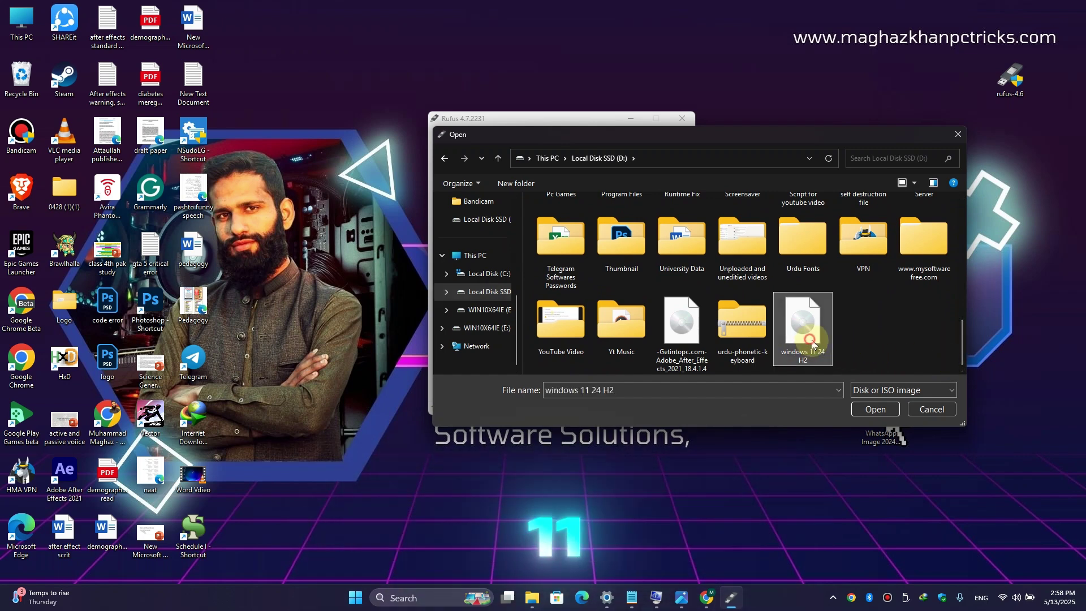
left_click(875, 409)
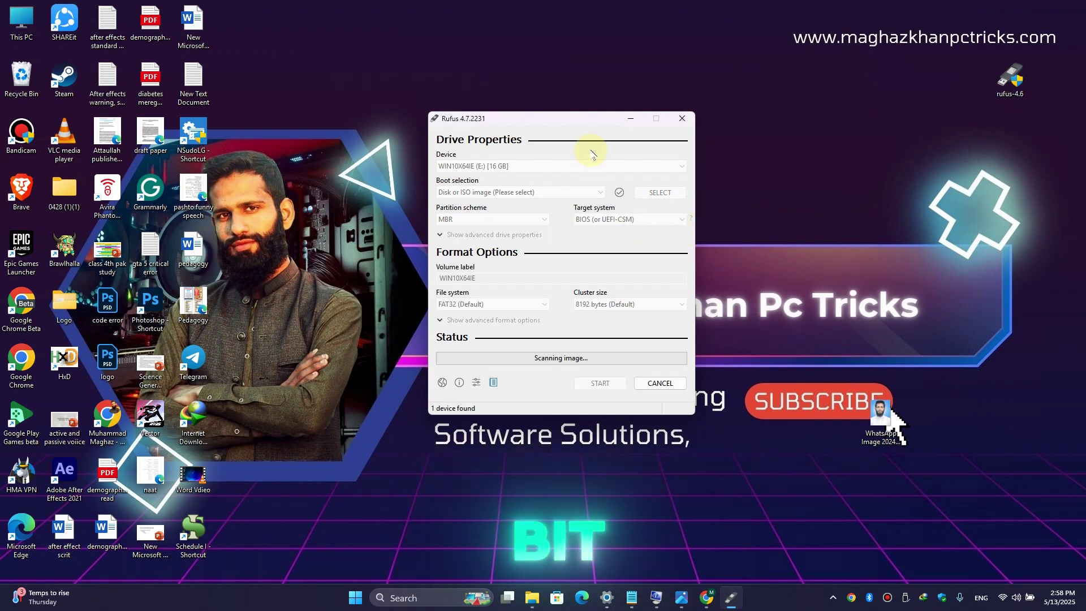
Keep GPT as the partition scheme and start the write, reaching the Windows User Experience options
left_click_drag(577, 125, 551, 104)
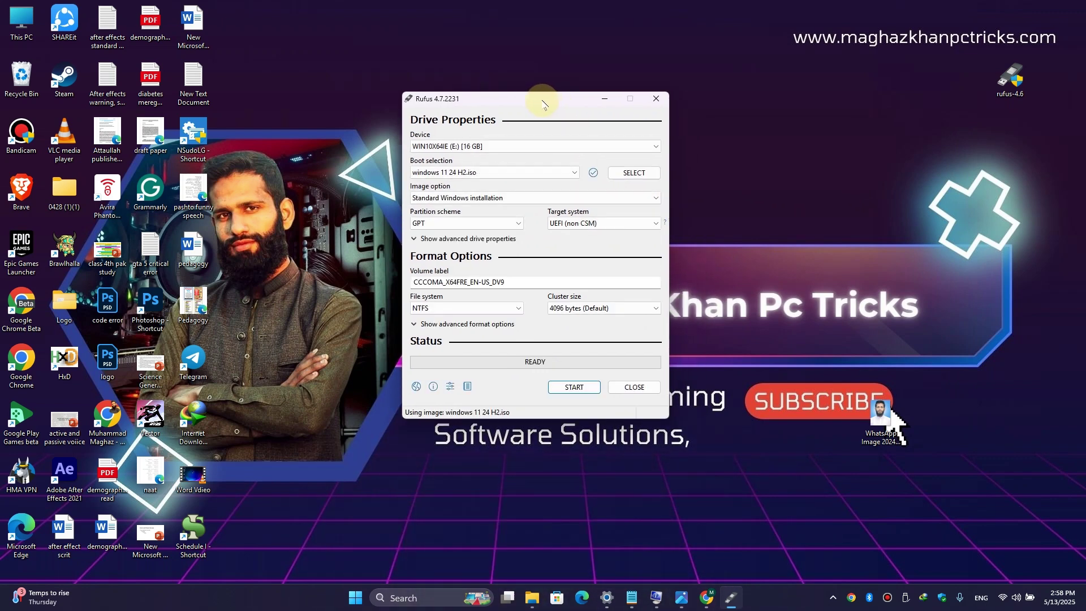
left_click(440, 225)
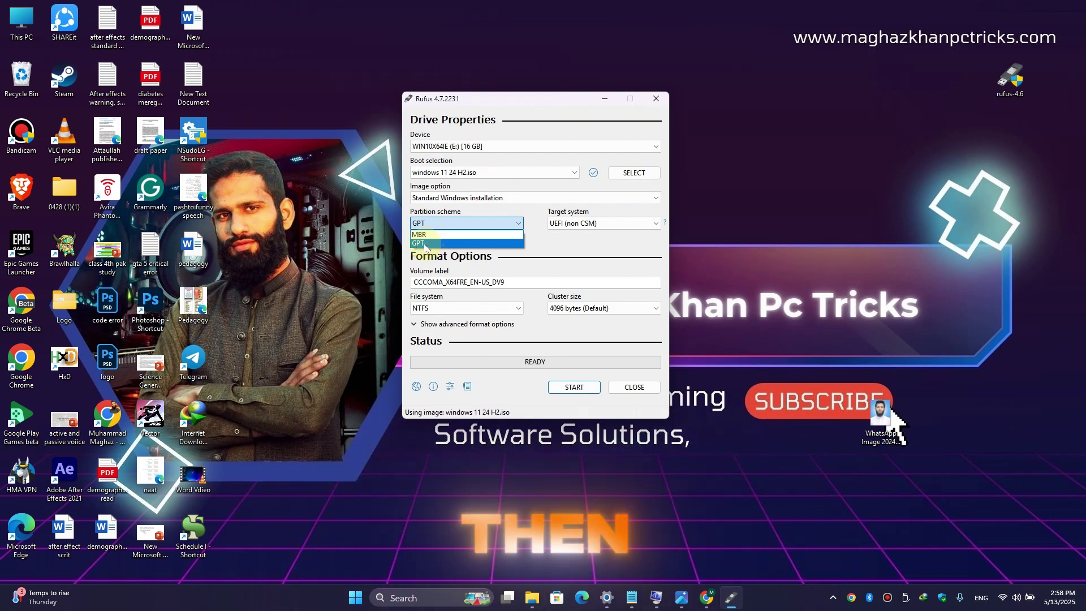
left_click(426, 243)
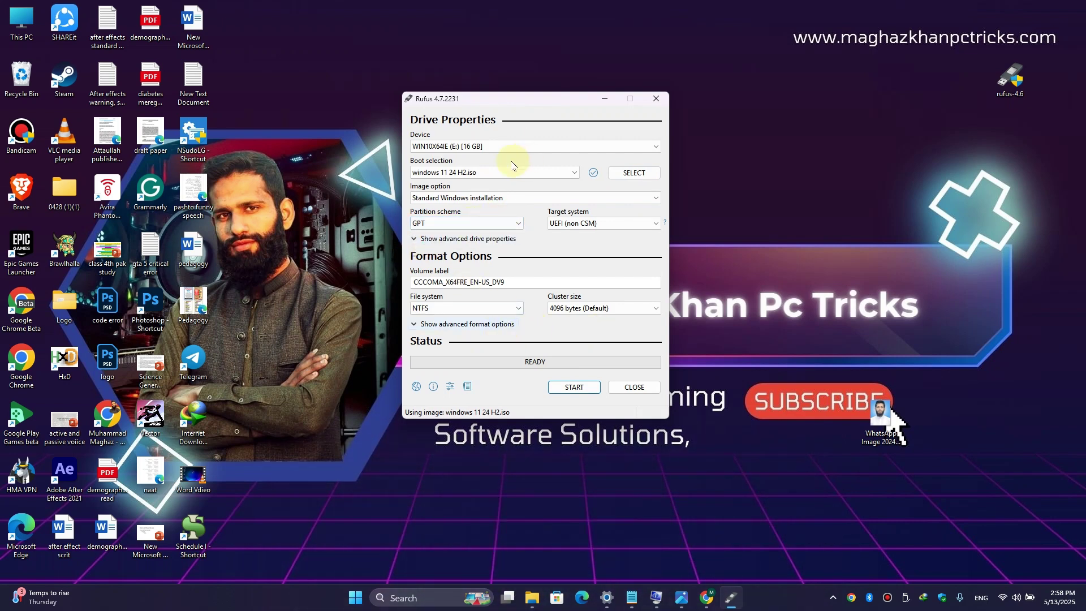
left_click(577, 384)
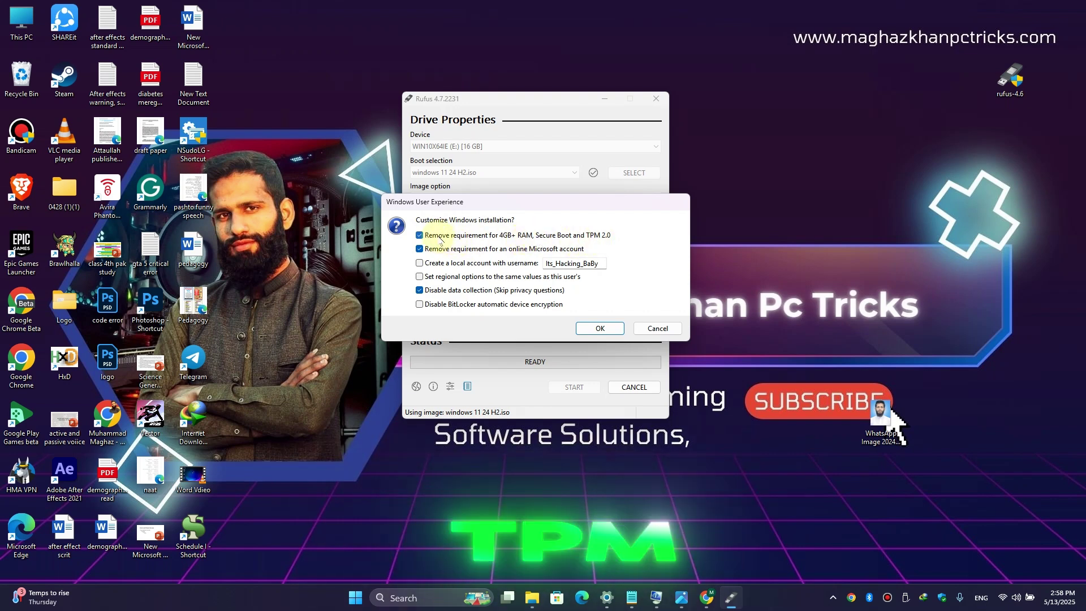
Disable the RAM/Secure Boot/TPM and online-account checks, toggle privacy-question skipping, and confirm erasing the USB
left_click(419, 236)
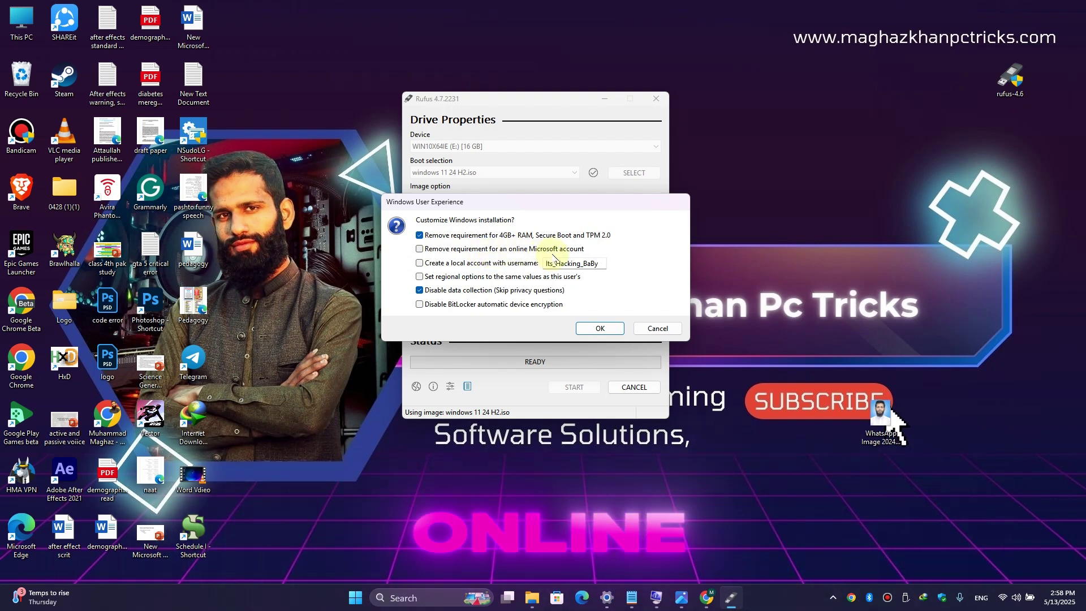
left_click(418, 249)
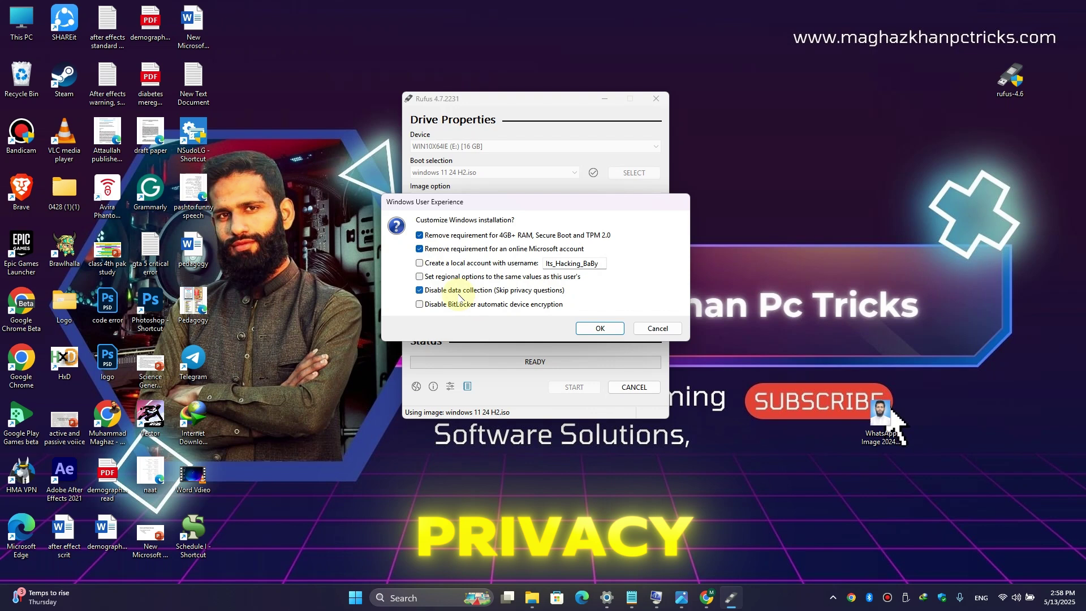
left_click(421, 294)
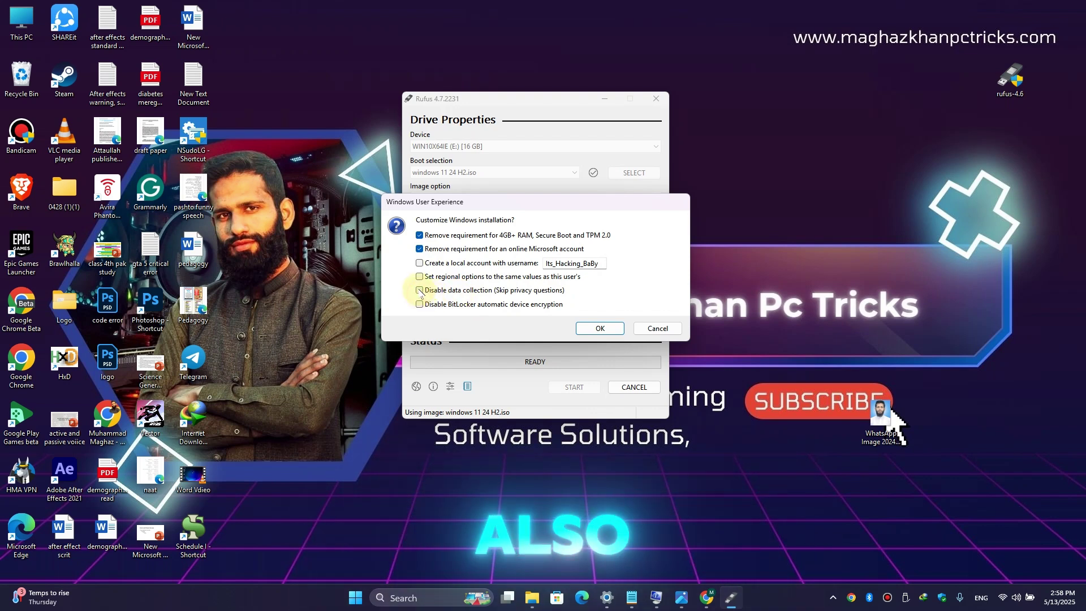
left_click(601, 329)
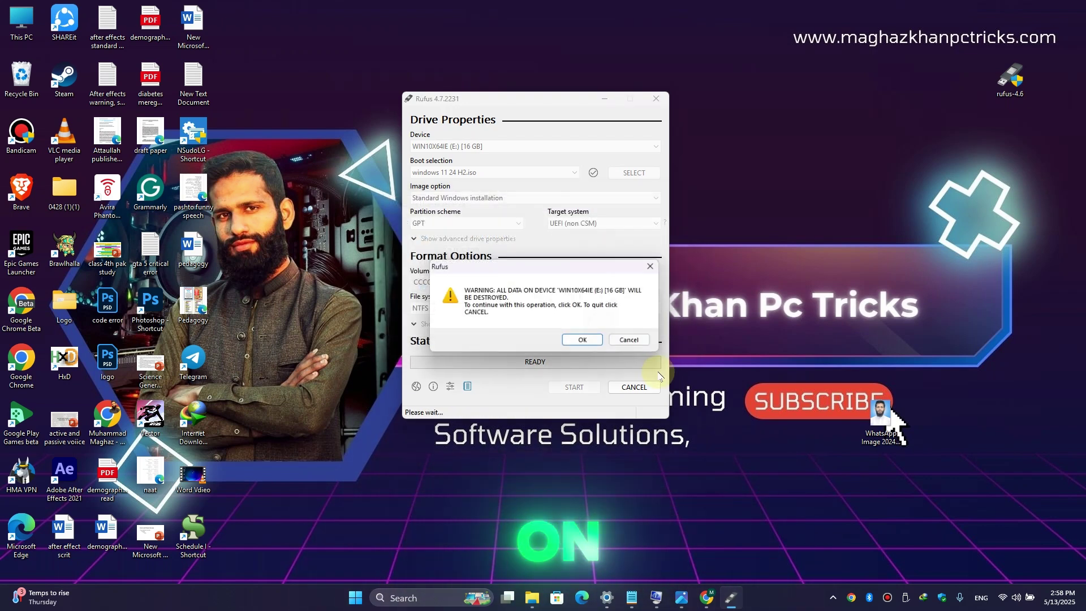
left_click(586, 341)
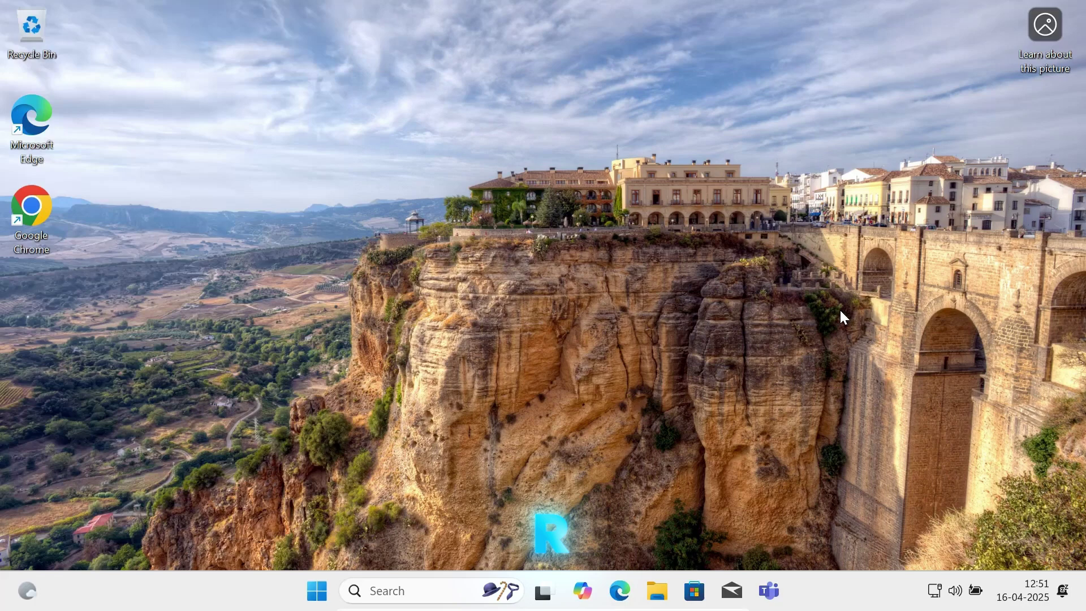
Run winver to confirm Windows 11 Version 24H2 (OS Build 26100.1742), then close it
key("super+r")
key("Return")
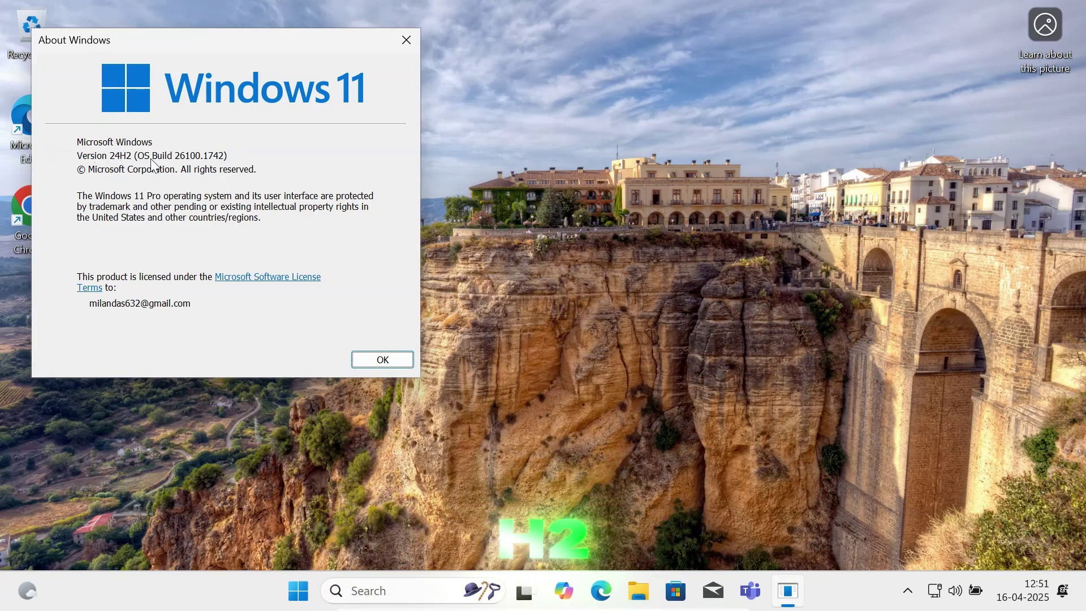
left_click(396, 365)
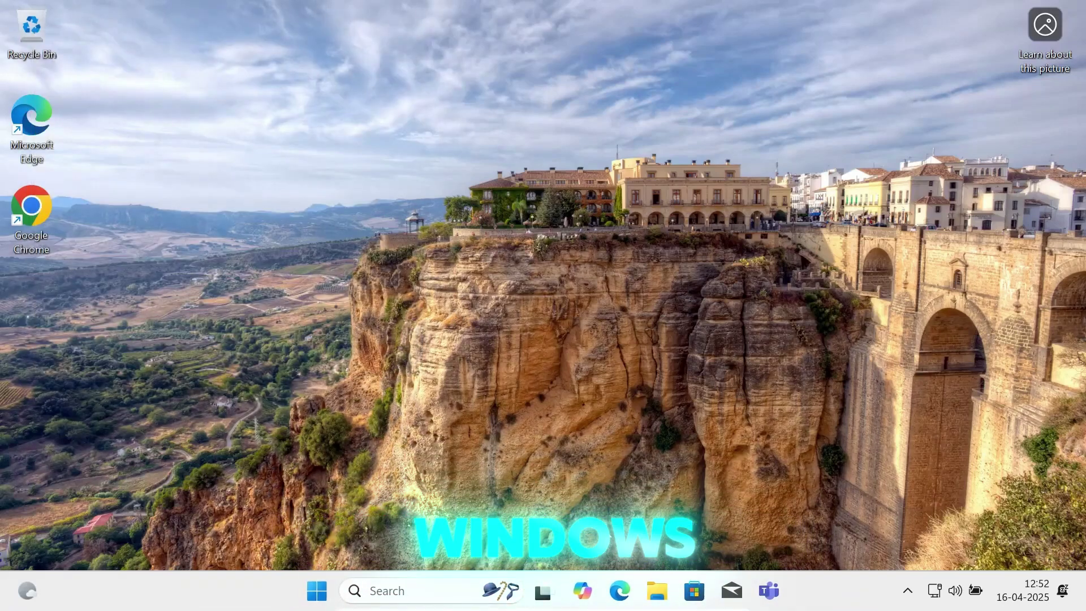